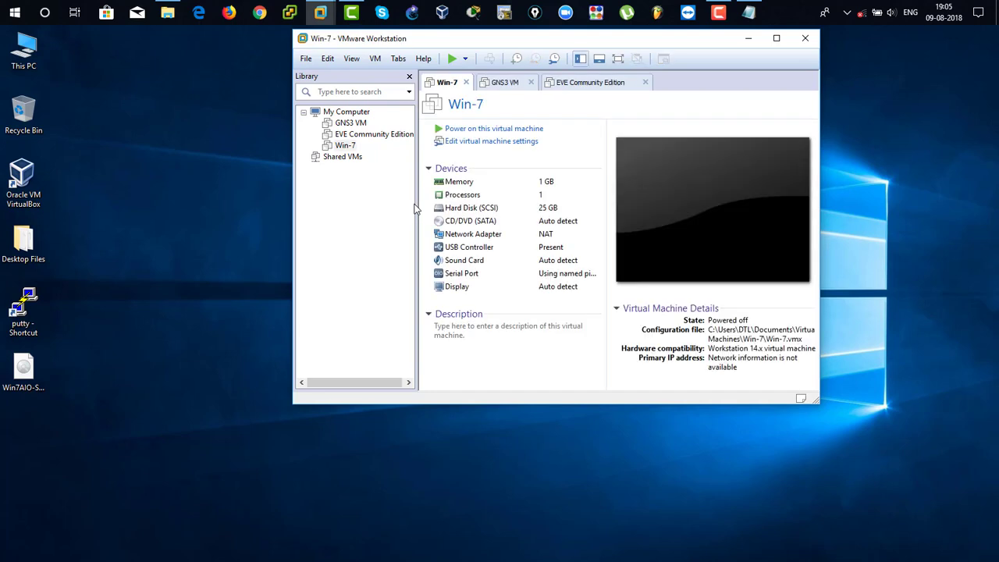
# Set the Win-7 virtual machine's network adapter to the custom network VMnet1 (Host-only), save the settings and close VMware Workstation
pyautogui.rightClick(347, 148)
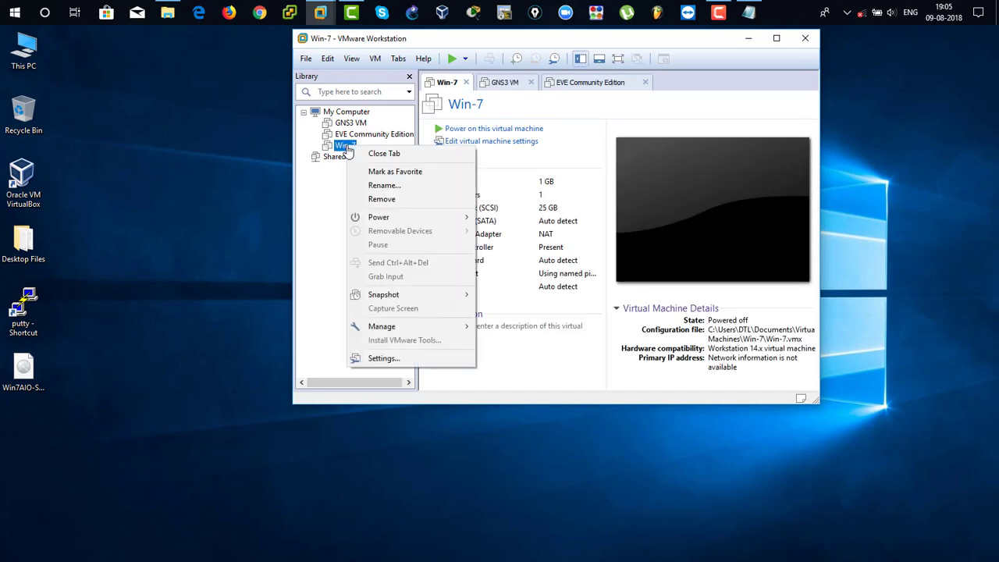
pyautogui.click(408, 359)
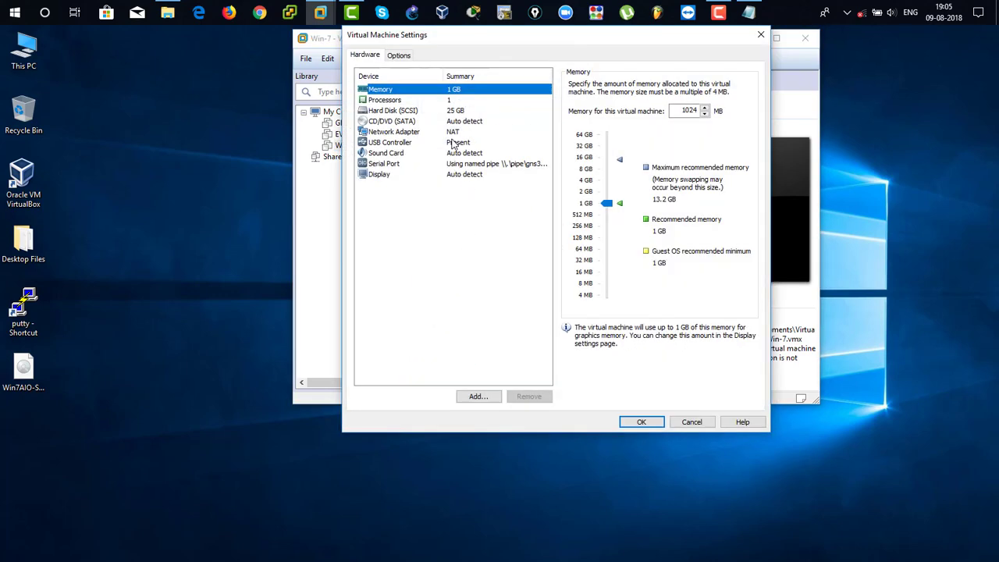
pyautogui.click(454, 132)
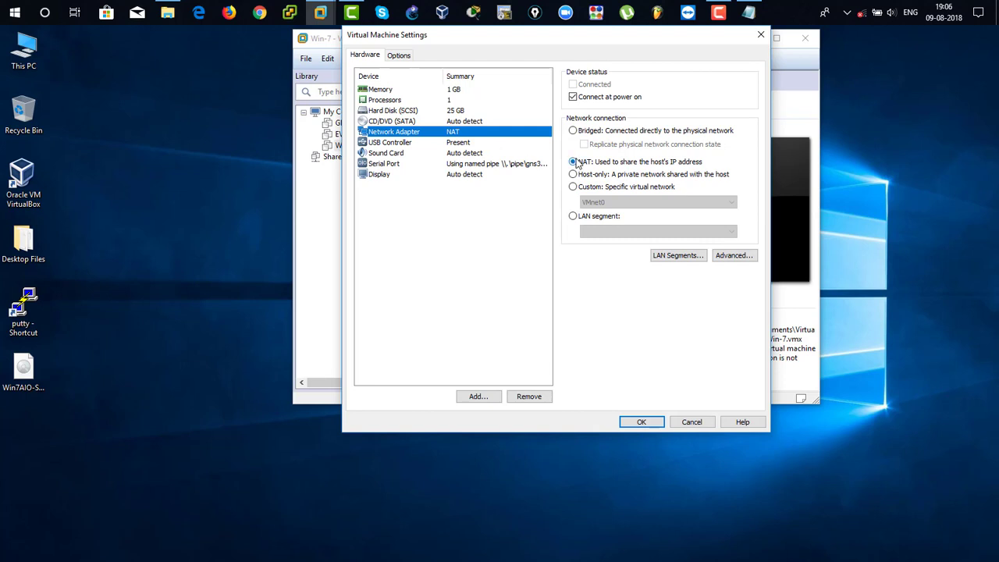
pyautogui.click(574, 187)
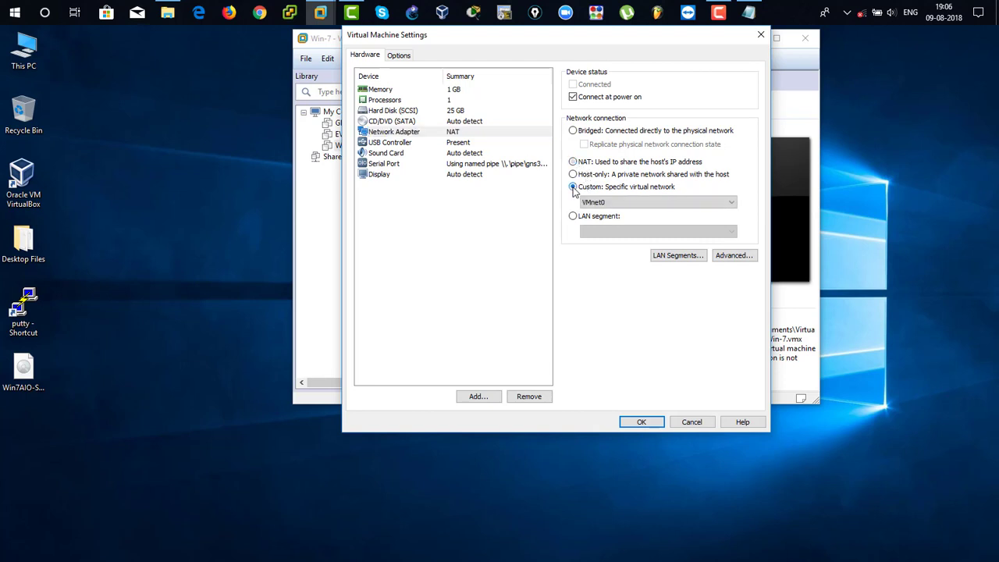
pyautogui.click(616, 202)
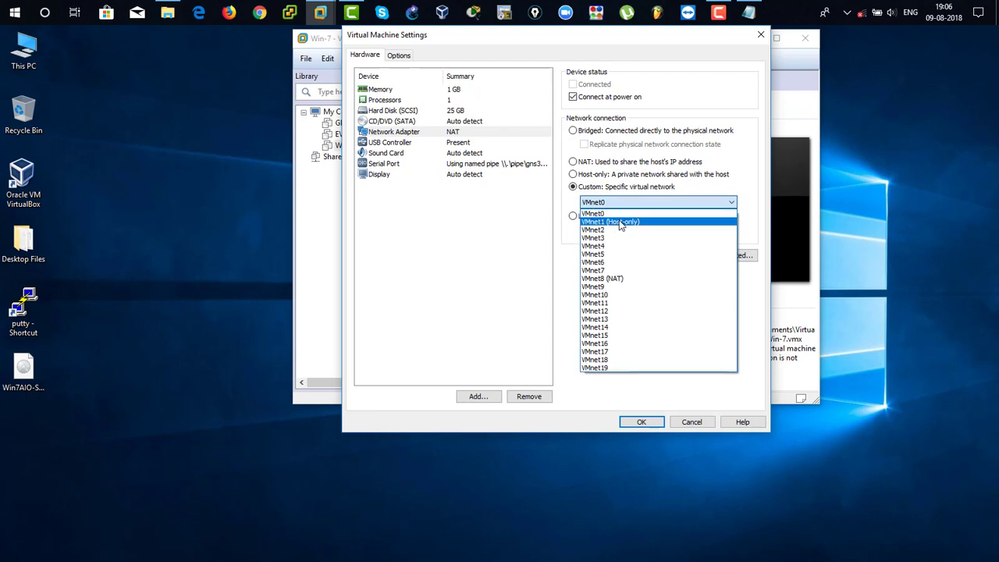
pyautogui.click(620, 223)
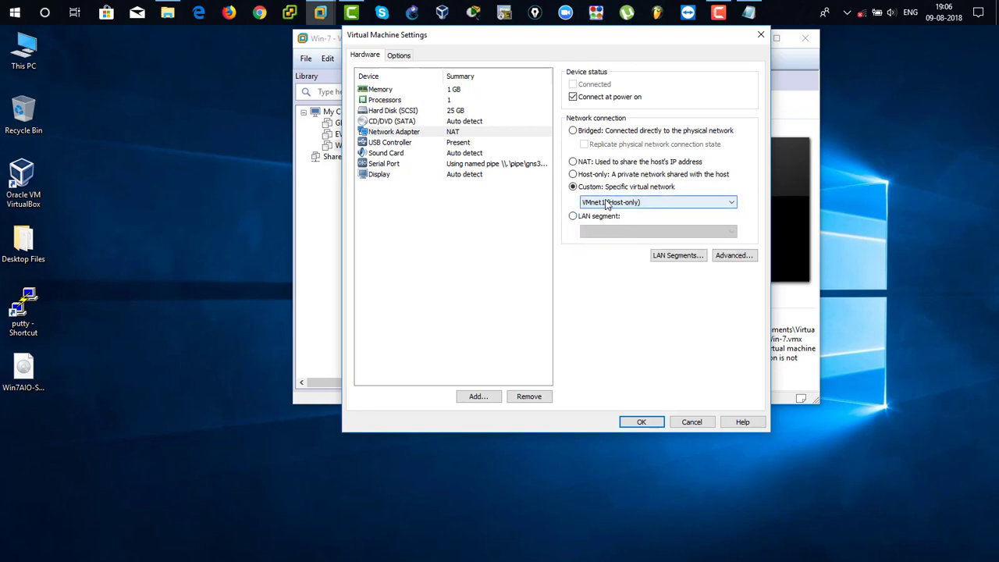
pyautogui.click(644, 423)
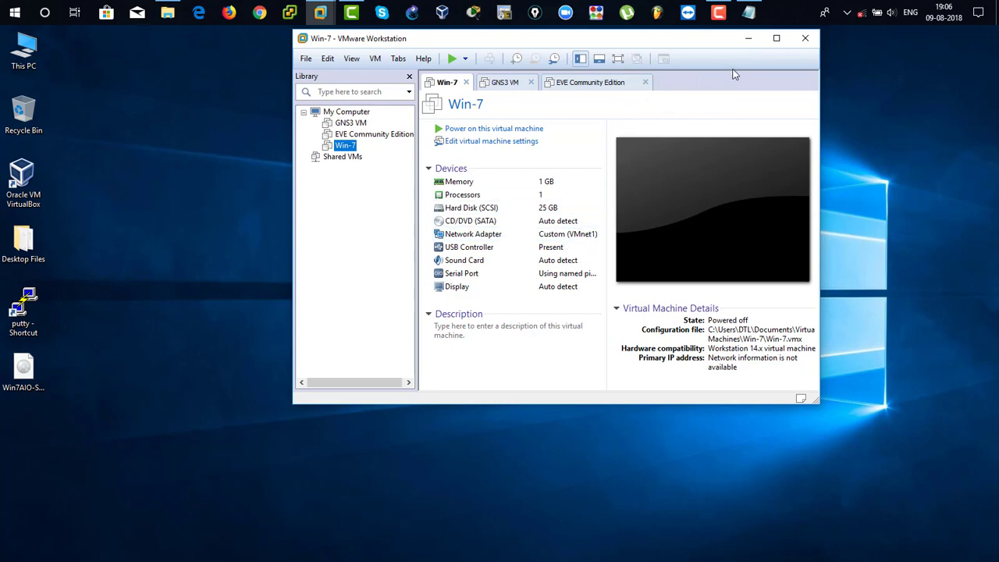
pyautogui.click(807, 39)
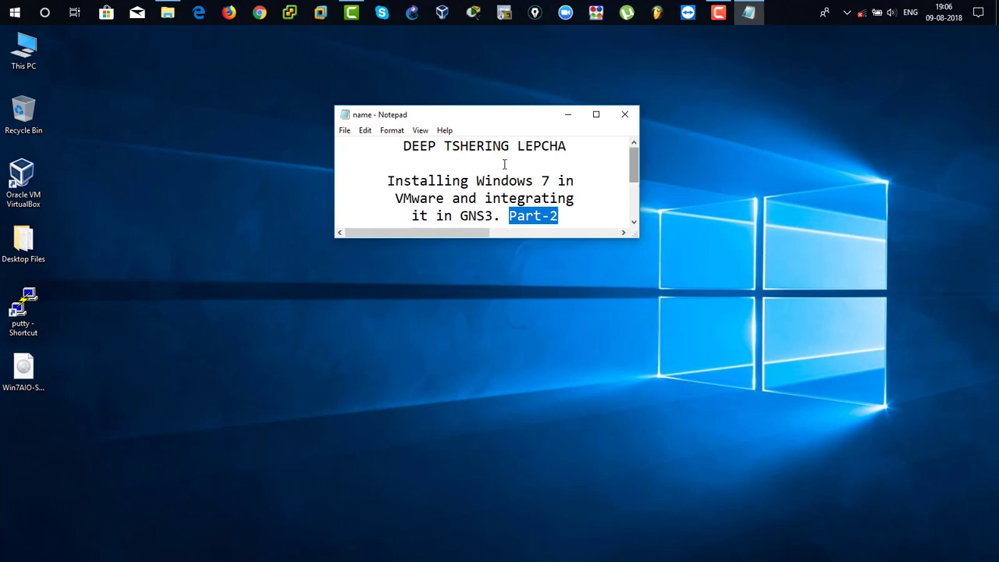
# Launch GNS3, minimize the GNS3 VM window and create a new project named VM
pyautogui.click(411, 14)
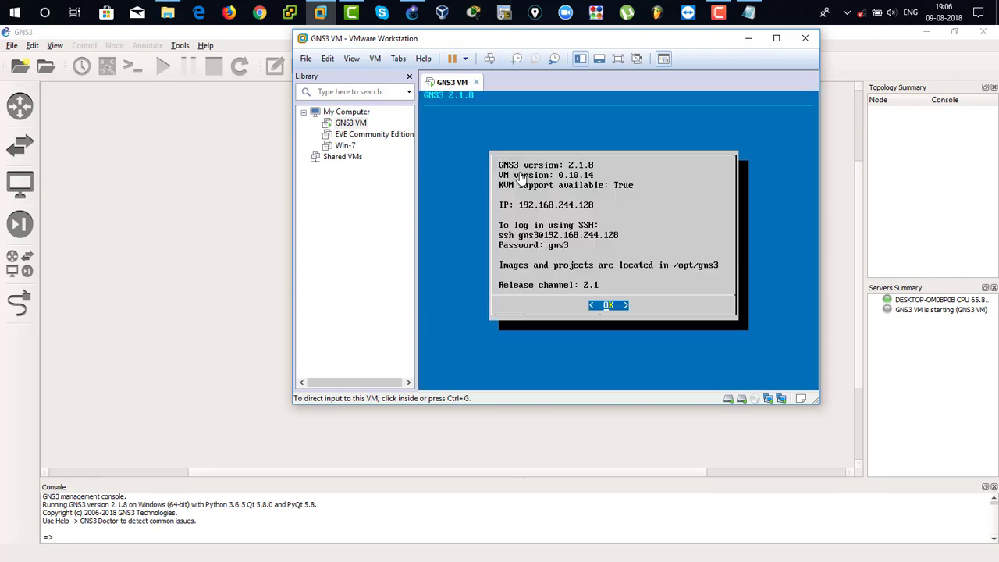
pyautogui.click(744, 38)
pyautogui.click(468, 257)
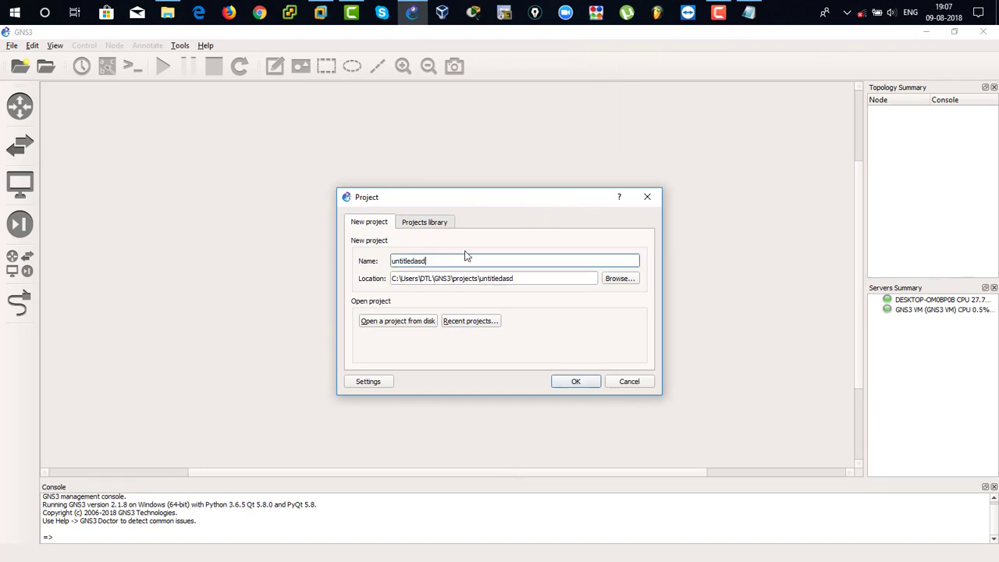
pyautogui.moveTo(462, 260); pyautogui.dragTo(384, 261)
pyautogui.write('VM')
pyautogui.click(576, 382)
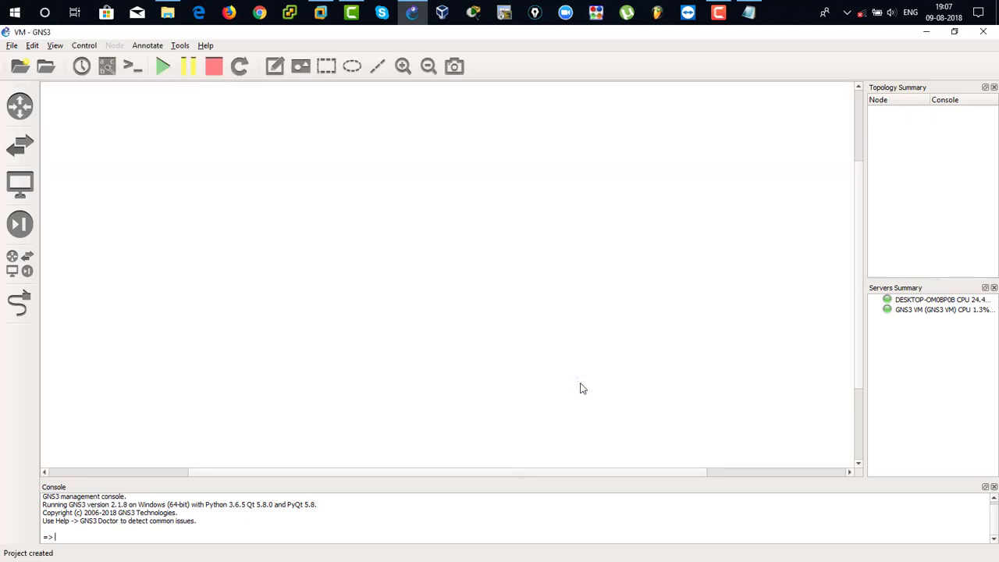
# Add a VMware VM template in the preferences for the Win-7 virtual machine, run on the local computer
pyautogui.click(32, 45)
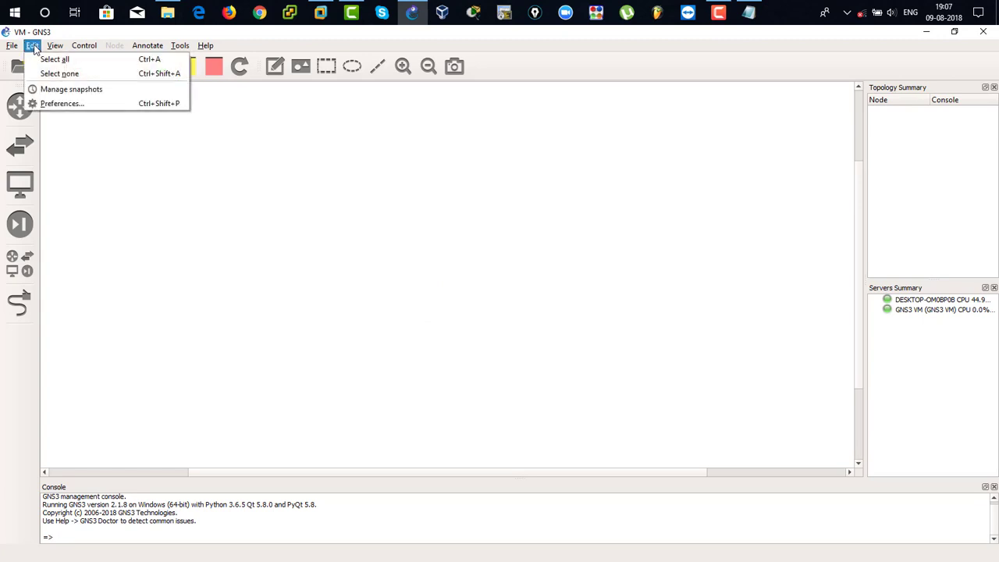
pyautogui.click(97, 109)
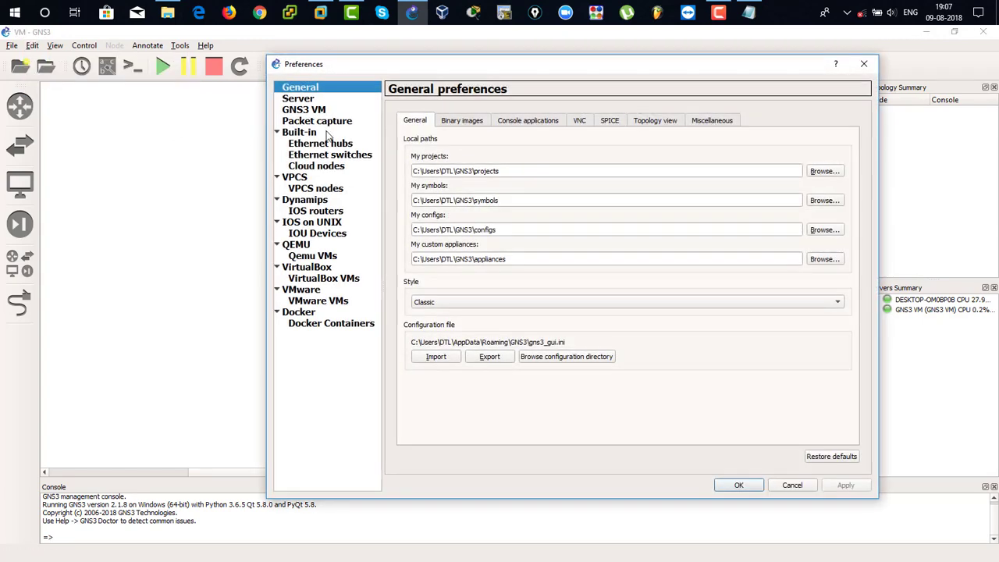
pyautogui.click(326, 305)
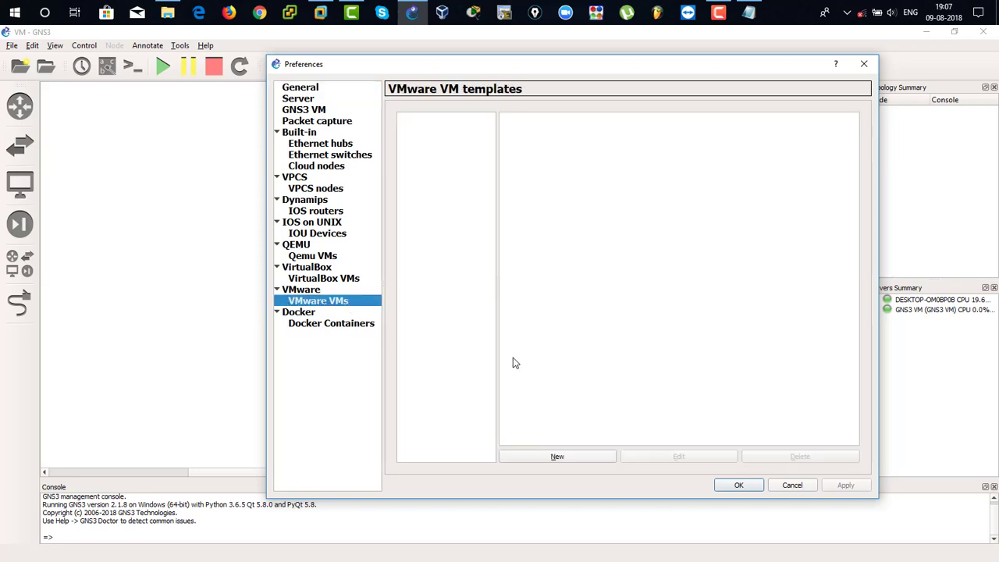
pyautogui.click(557, 457)
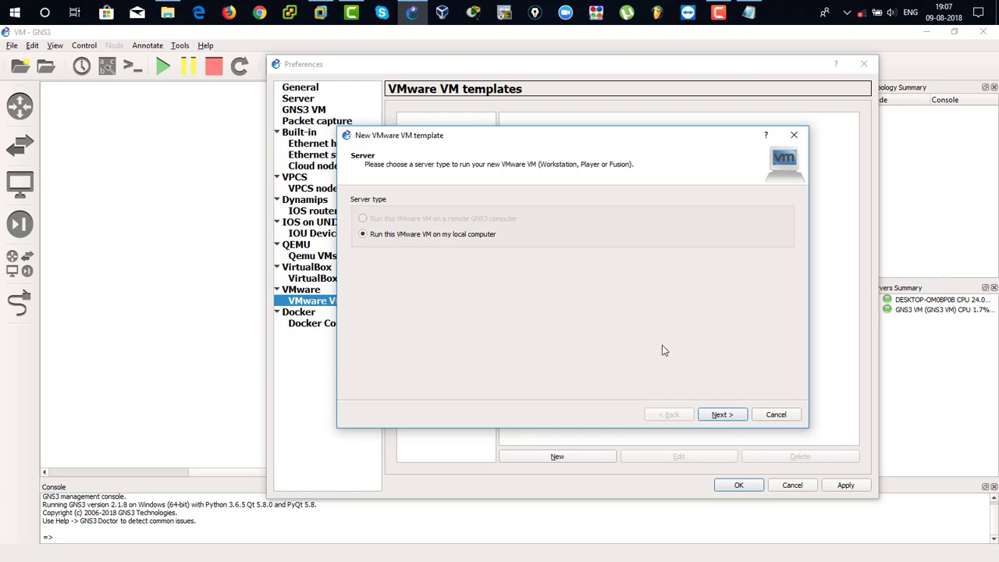
pyautogui.click(723, 415)
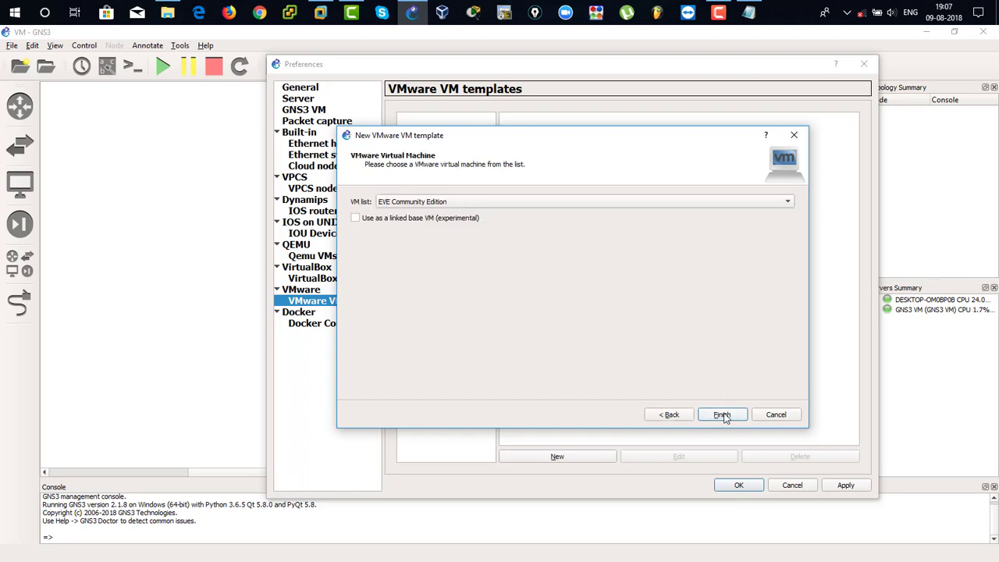
pyautogui.click(476, 202)
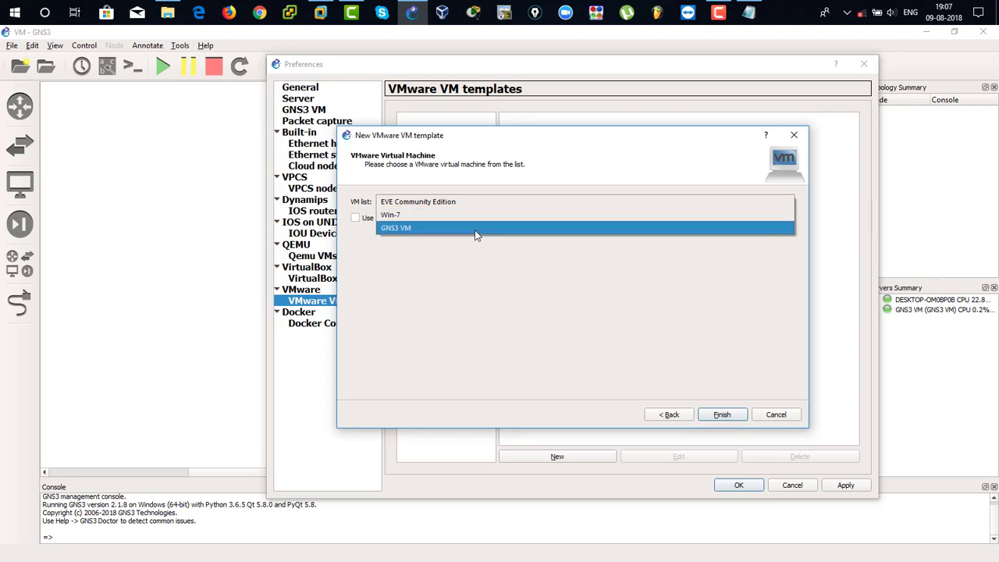
pyautogui.click(462, 215)
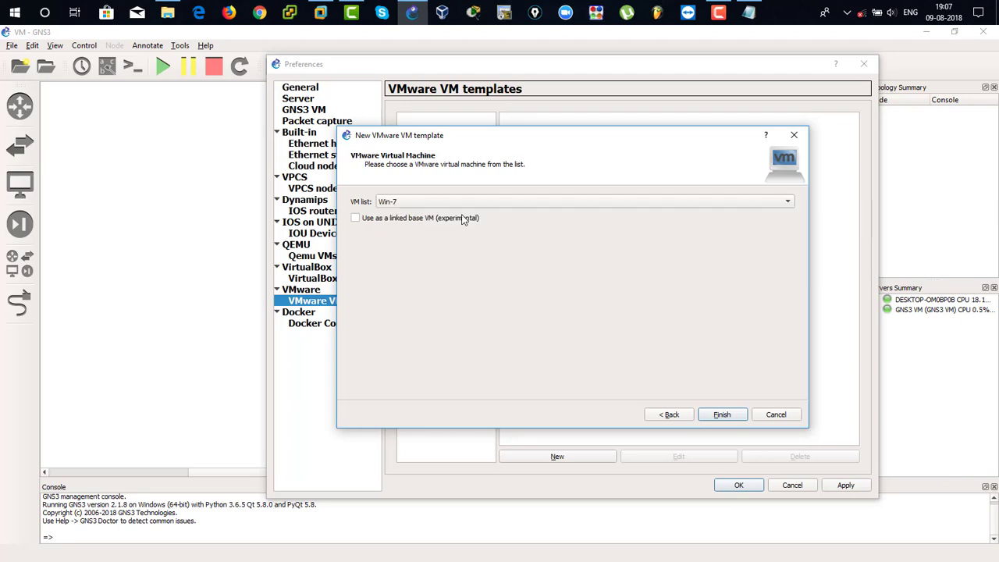
pyautogui.click(717, 417)
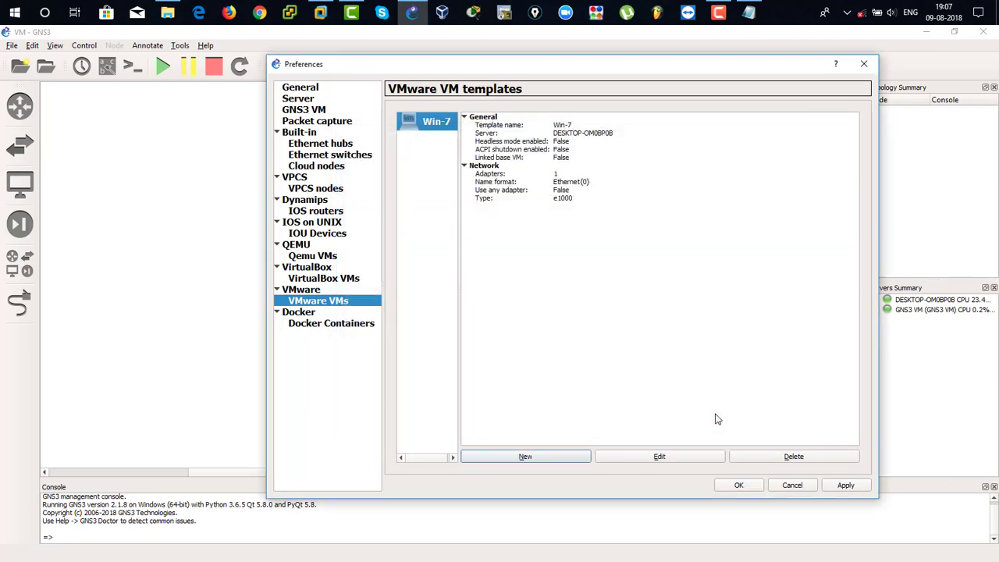
# Configure the Win-7 template with ACPI shutdown, adapter type e1000 and GNS3 allowed to override non custom VMware adapters, and apply the preferences
pyautogui.click(445, 126)
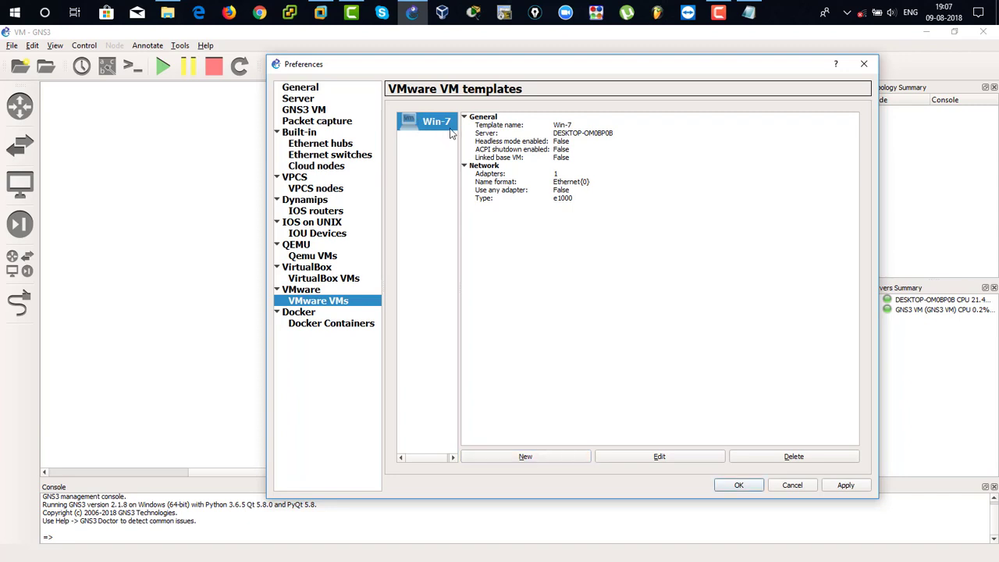
pyautogui.click(659, 456)
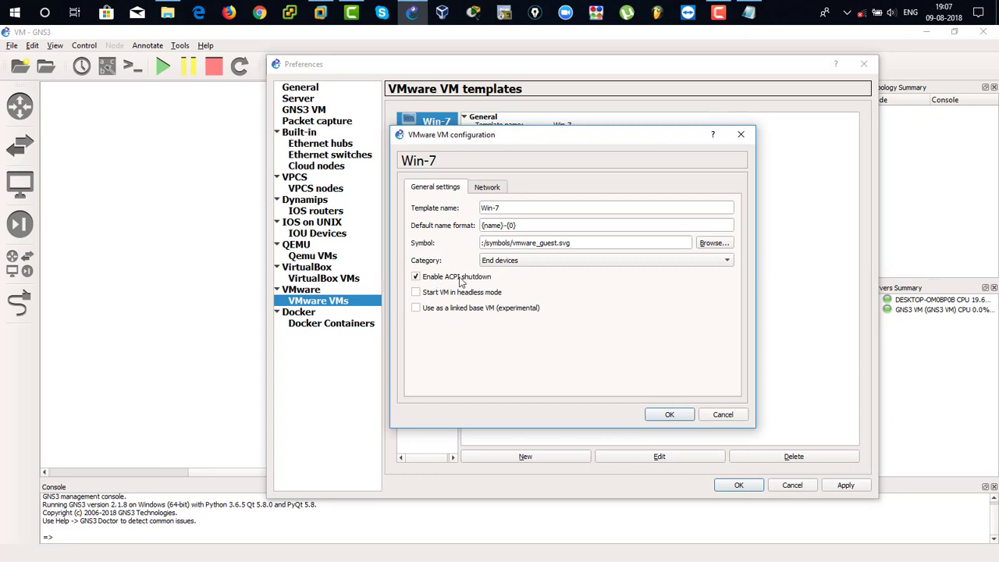
pyautogui.click(487, 188)
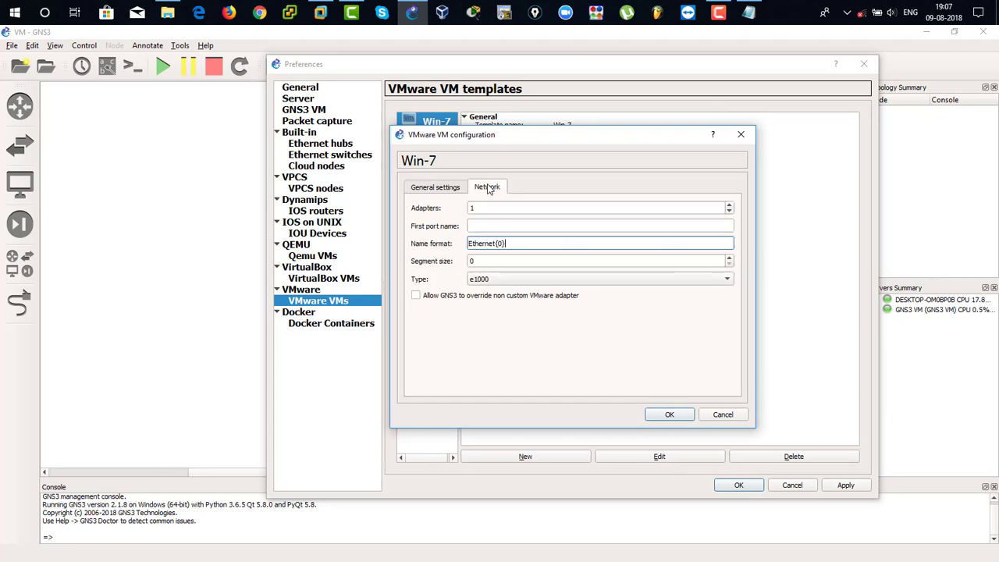
pyautogui.click(426, 301)
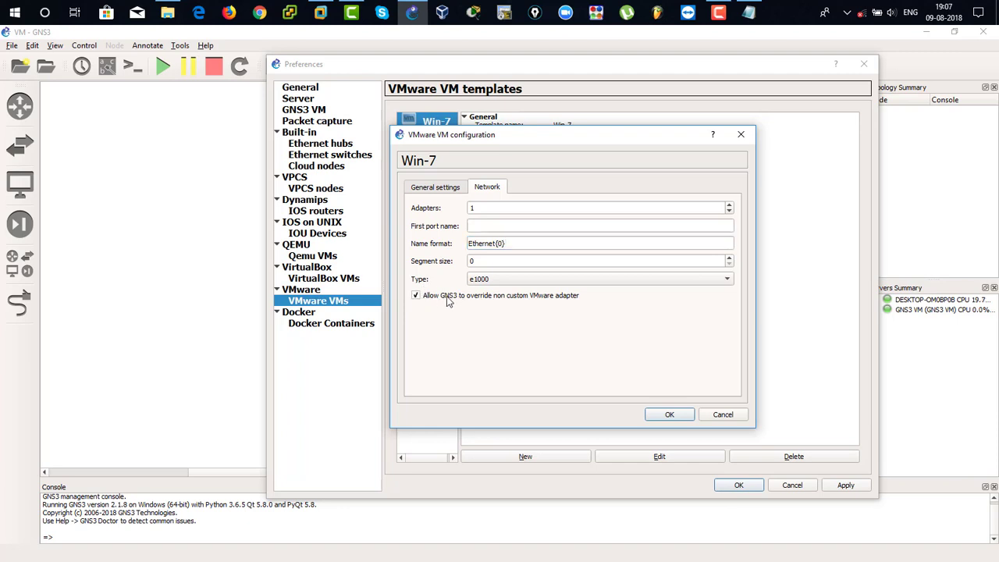
pyautogui.click(507, 279)
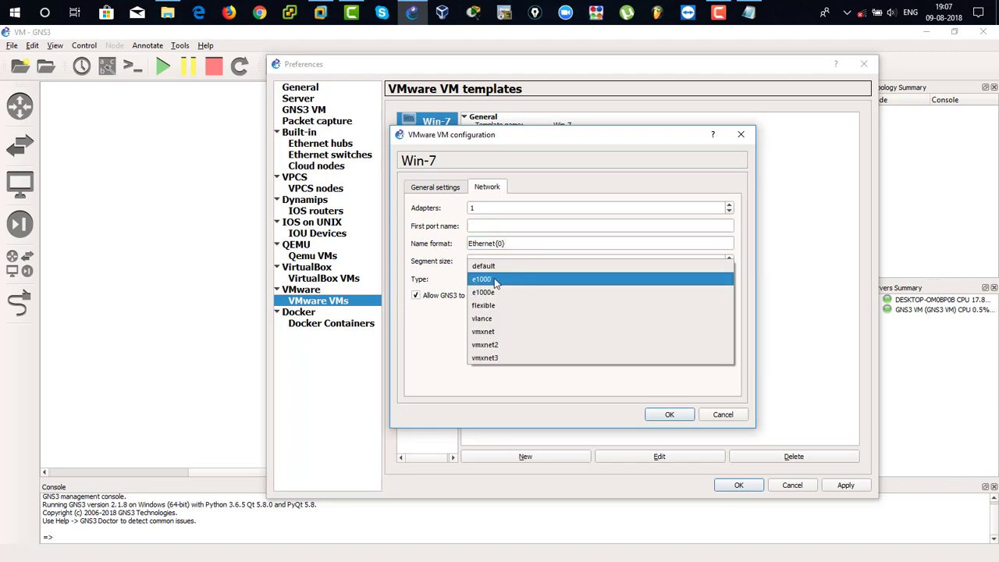
pyautogui.click(495, 280)
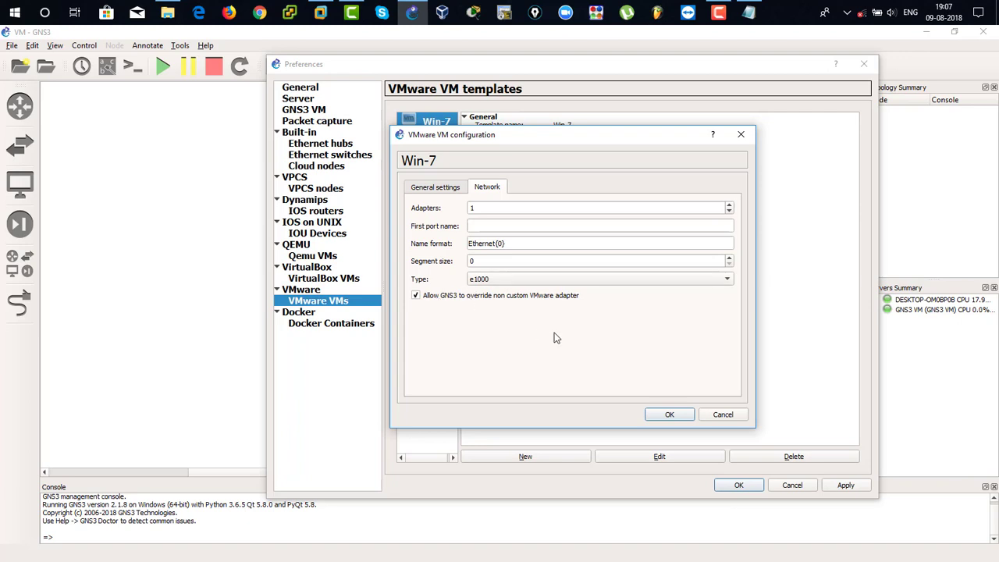
pyautogui.click(670, 416)
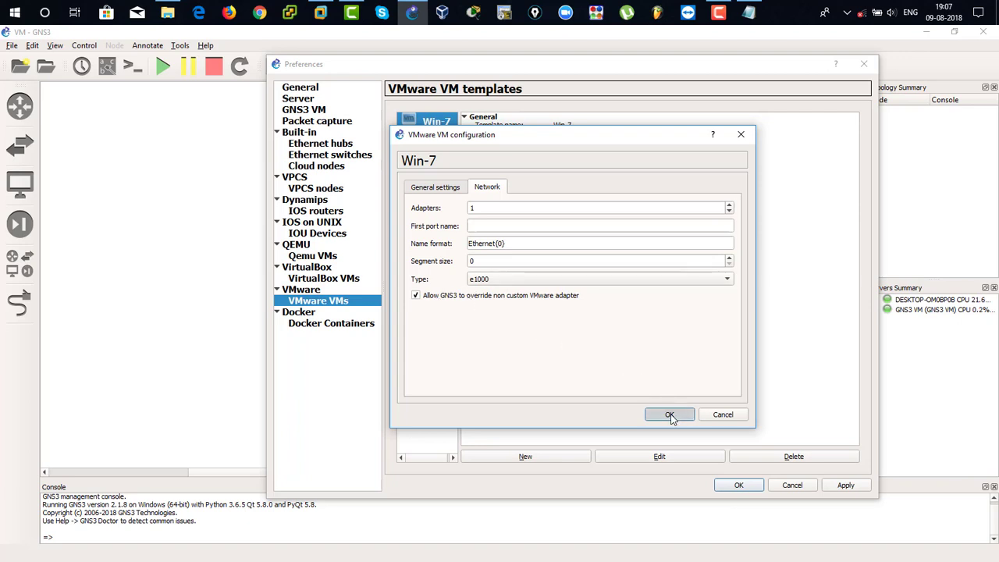
pyautogui.click(842, 485)
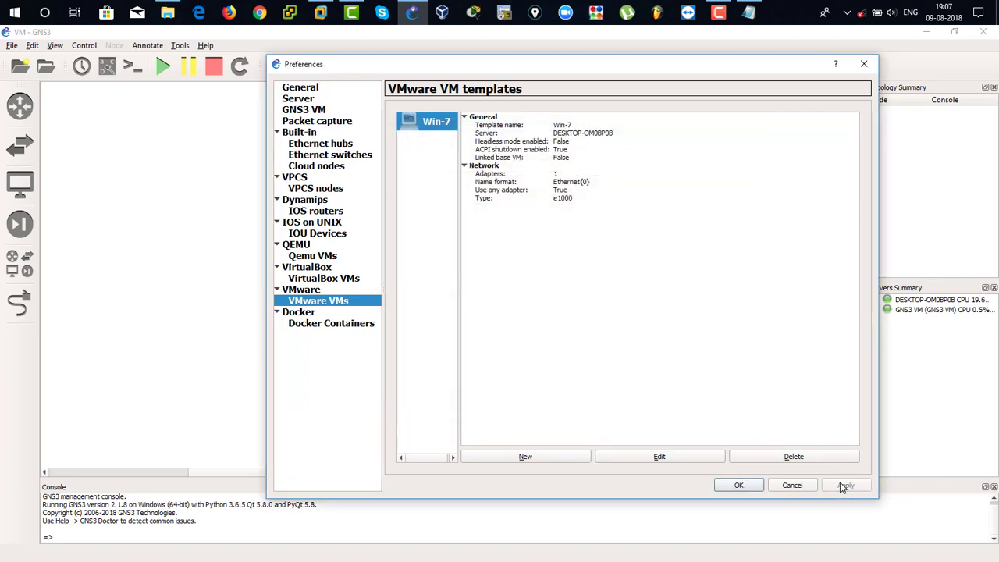
pyautogui.click(757, 485)
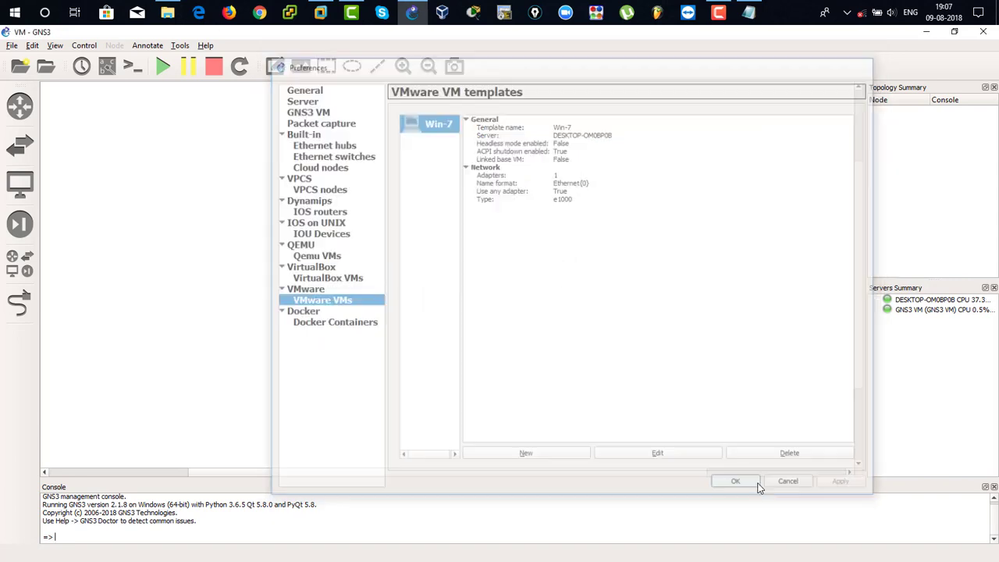
# Place a c3725 router in the upper part of the empty topology canvas
pyautogui.click(26, 111)
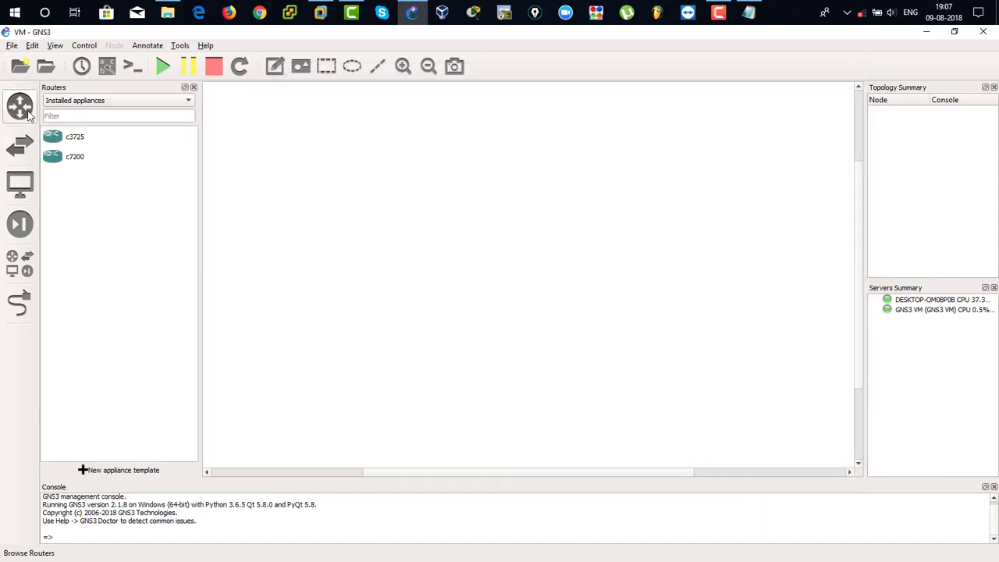
pyautogui.click(75, 139)
pyautogui.moveTo(75, 145); pyautogui.dragTo(341, 147)
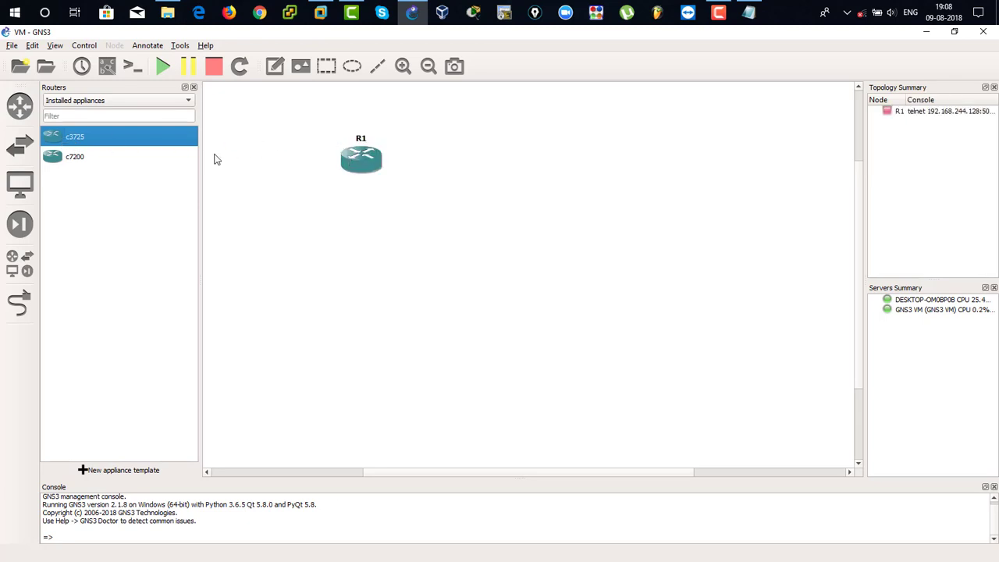
# Add an Ethernet switch below router R1, hosted on the local desktop server
pyautogui.click(22, 145)
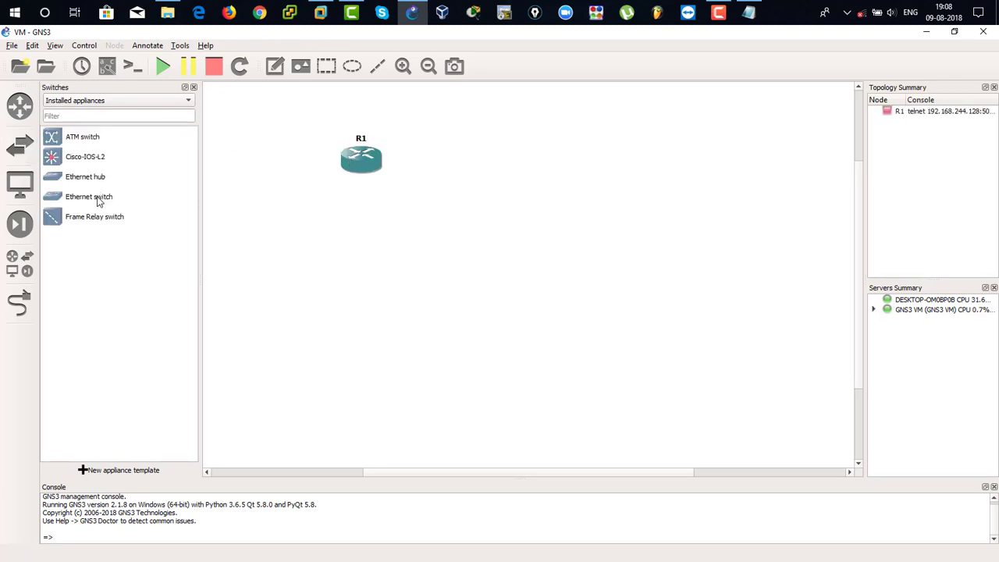
pyautogui.moveTo(98, 199); pyautogui.dragTo(373, 268)
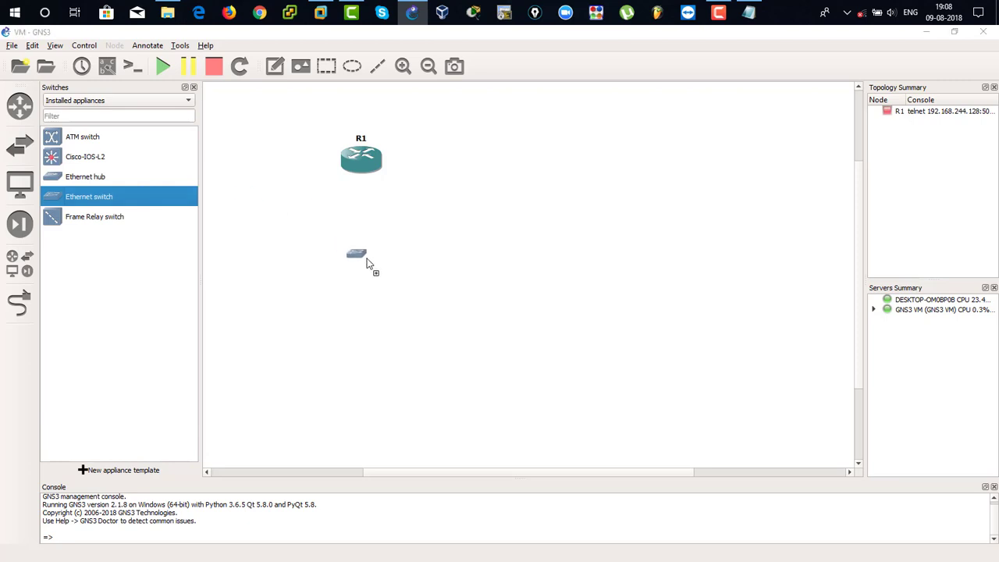
pyautogui.click(461, 315)
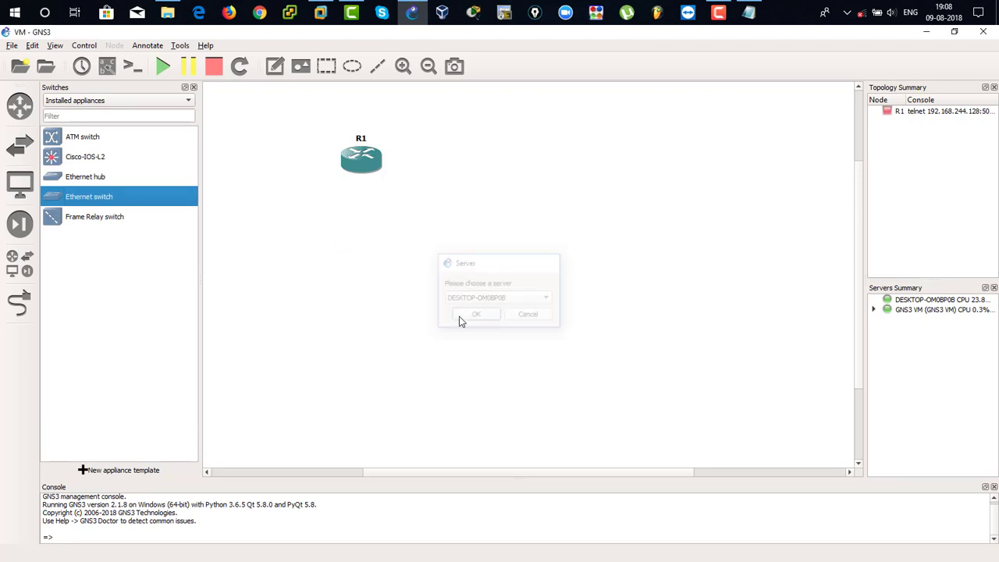
# Rename the Ethernet switch to sw1 and align it directly beneath router R1
pyautogui.doubleClick(382, 251)
pyautogui.write('sw1')
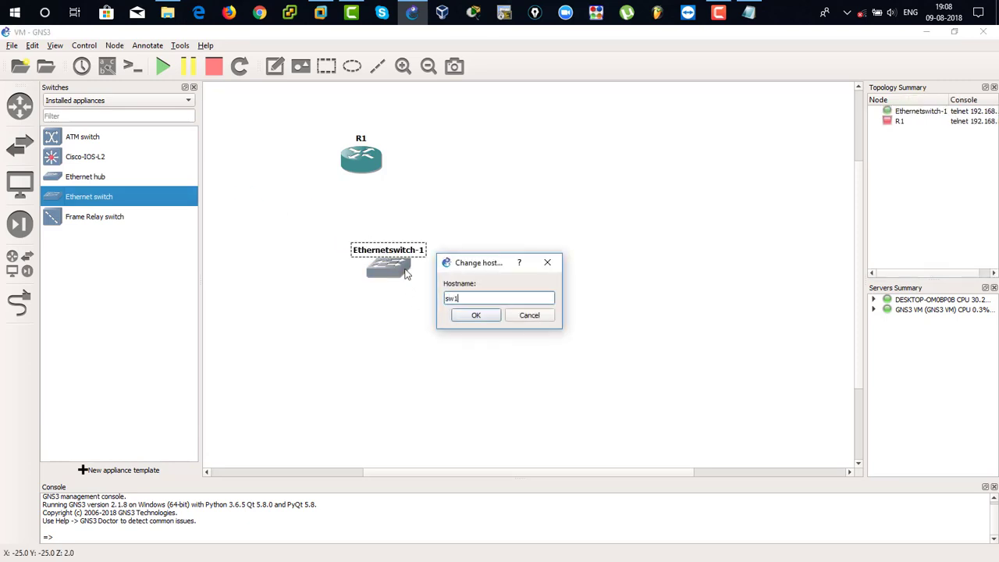
pyautogui.click(475, 315)
pyautogui.moveTo(391, 271); pyautogui.dragTo(361, 273)
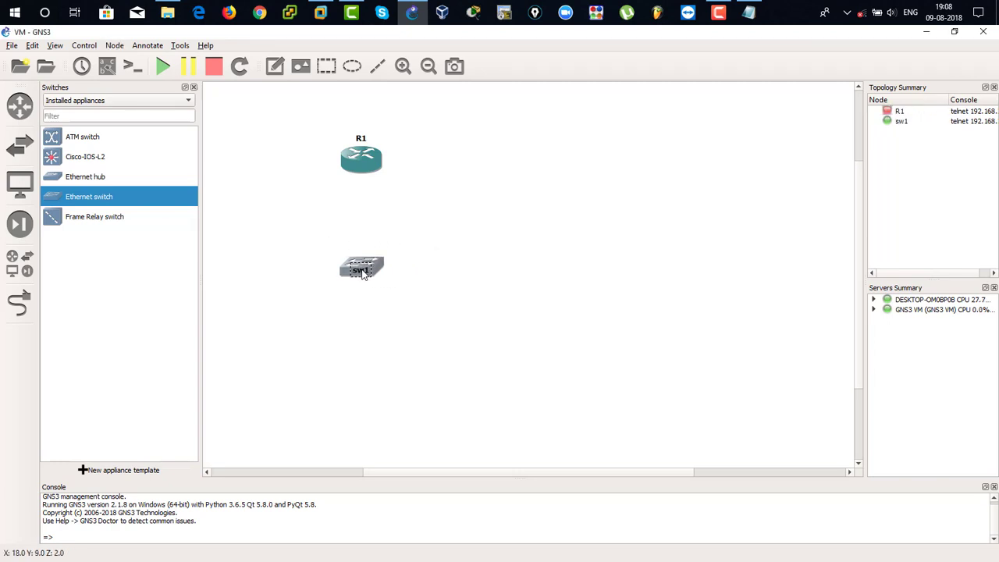
# Place a Win-7 VMware end device directly below switch sw1 and close the device list
pyautogui.click(234, 276)
pyautogui.click(28, 198)
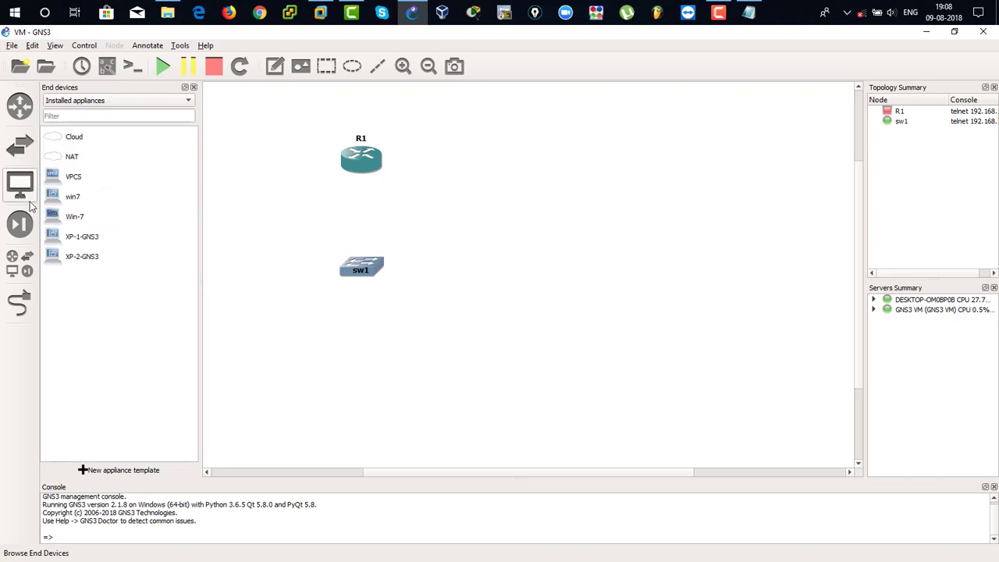
pyautogui.click(77, 222)
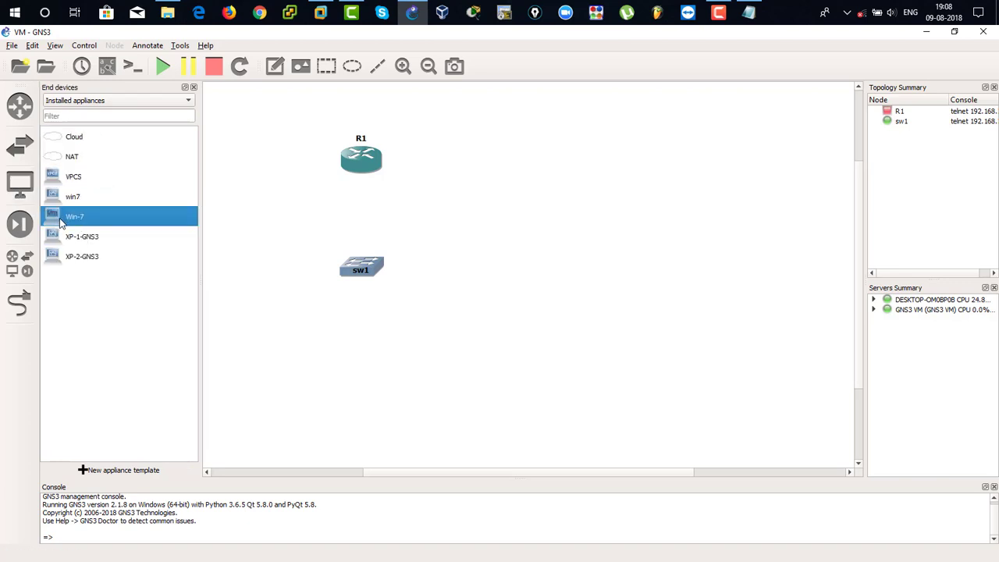
pyautogui.moveTo(61, 223); pyautogui.dragTo(359, 386)
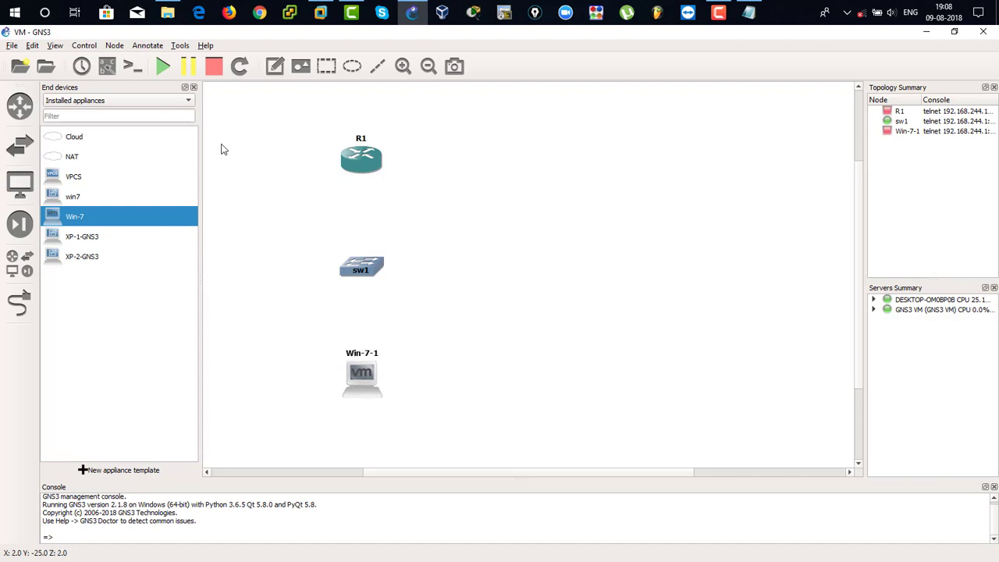
pyautogui.click(193, 87)
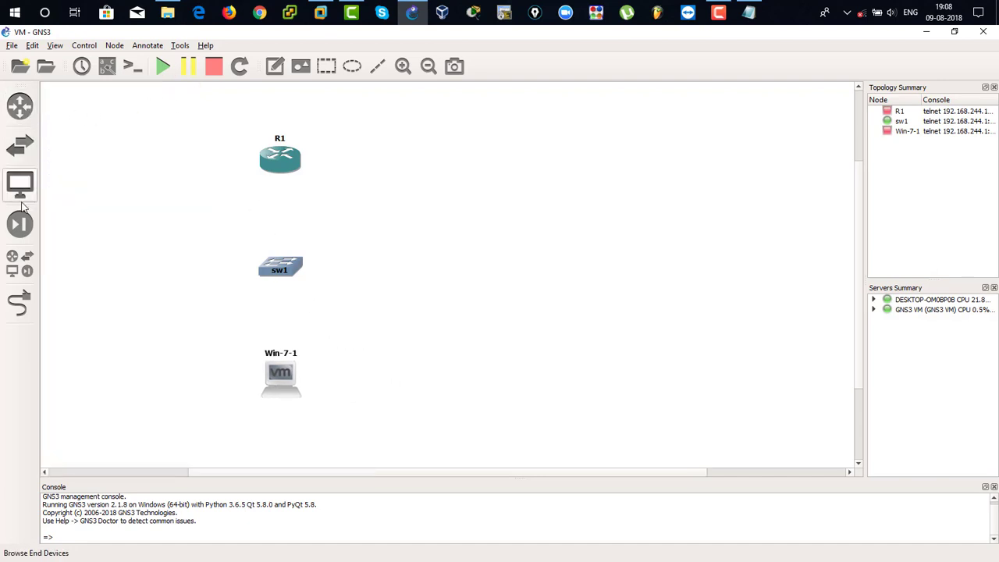
# Link router R1's interface f0/0 to port e0 of switch sw1
pyautogui.click(20, 303)
pyautogui.click(278, 164)
pyautogui.click(287, 180)
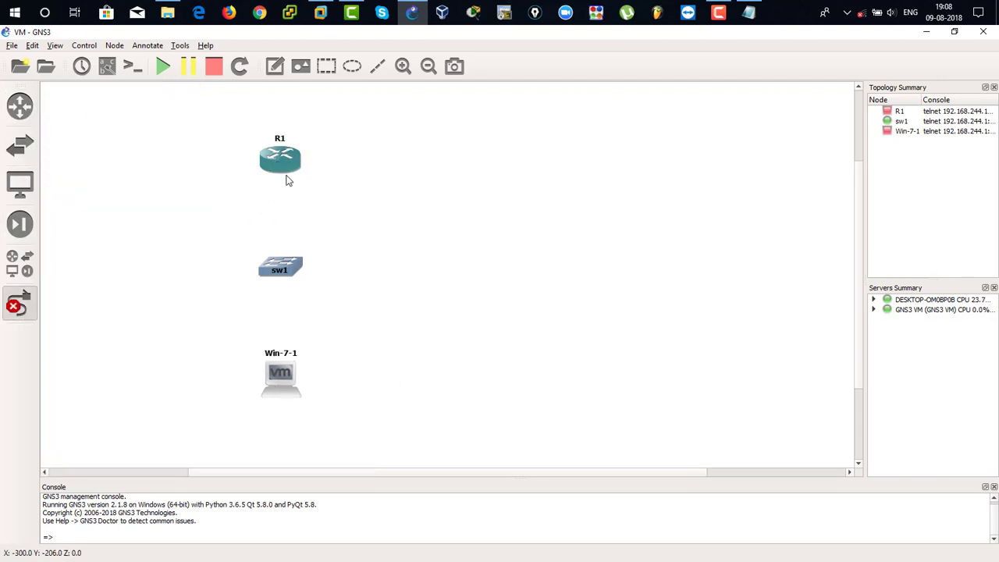
pyautogui.click(280, 264)
pyautogui.click(293, 268)
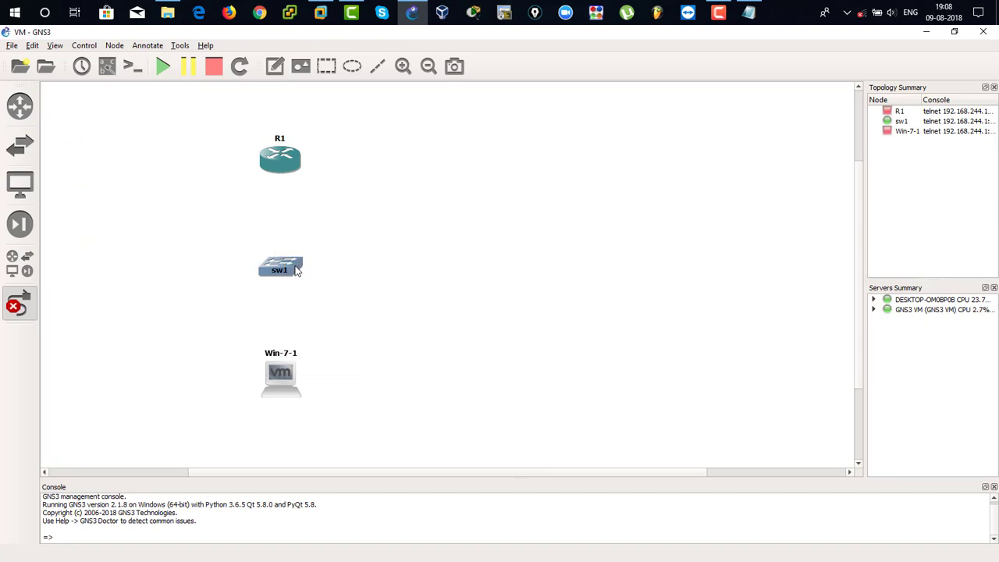
# Link Win-7-1's Ethernet0 adapter to port e1 of switch sw1 and leave link mode
pyautogui.click(281, 373)
pyautogui.click(343, 381)
pyautogui.click(296, 378)
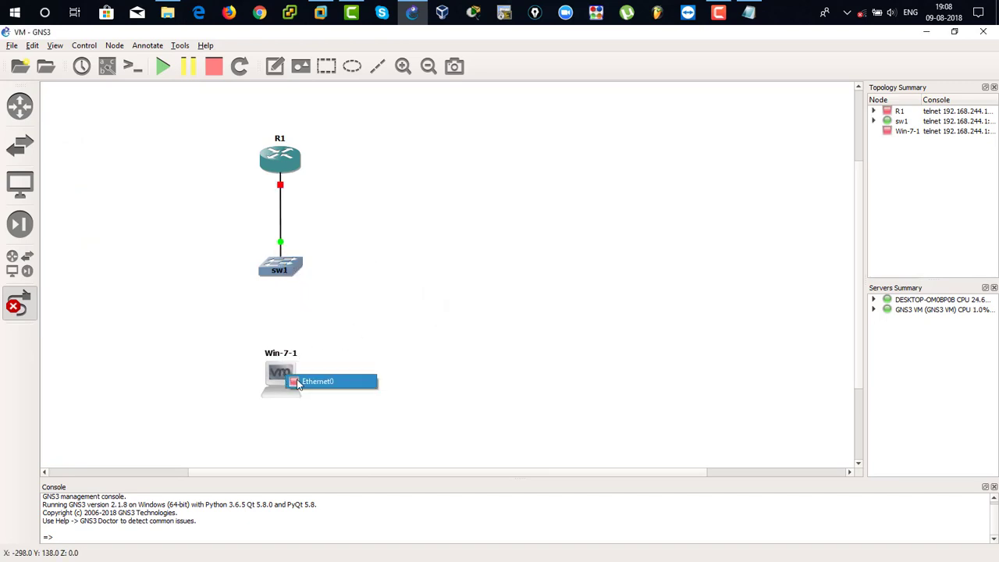
pyautogui.click(297, 381)
pyautogui.click(294, 269)
pyautogui.click(312, 286)
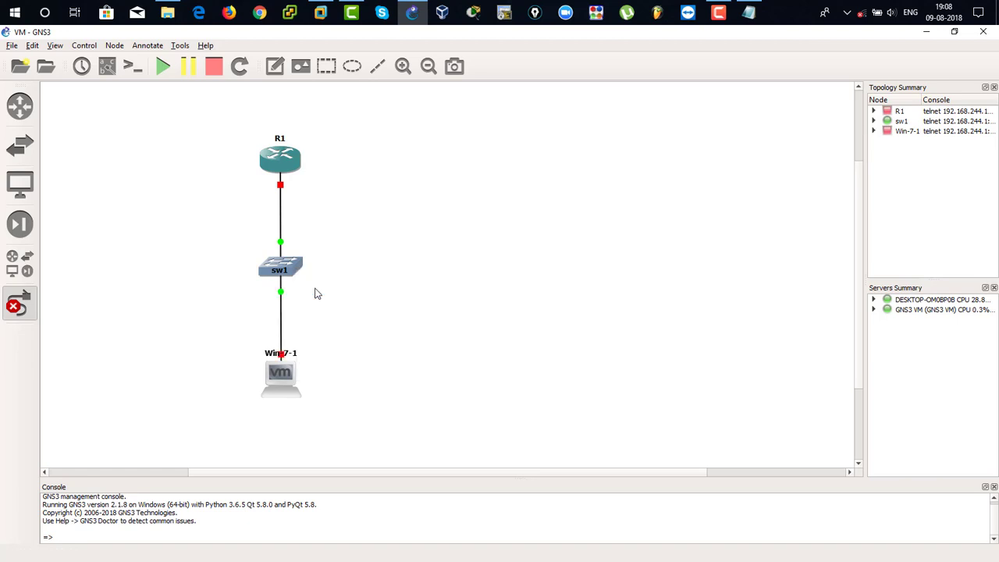
pyautogui.click(19, 304)
# Move the router, switch and Windows 7 node together to the upper-left area of the canvas
pyautogui.moveTo(144, 139); pyautogui.dragTo(330, 418)
pyautogui.moveTo(279, 376); pyautogui.dragTo(115, 354)
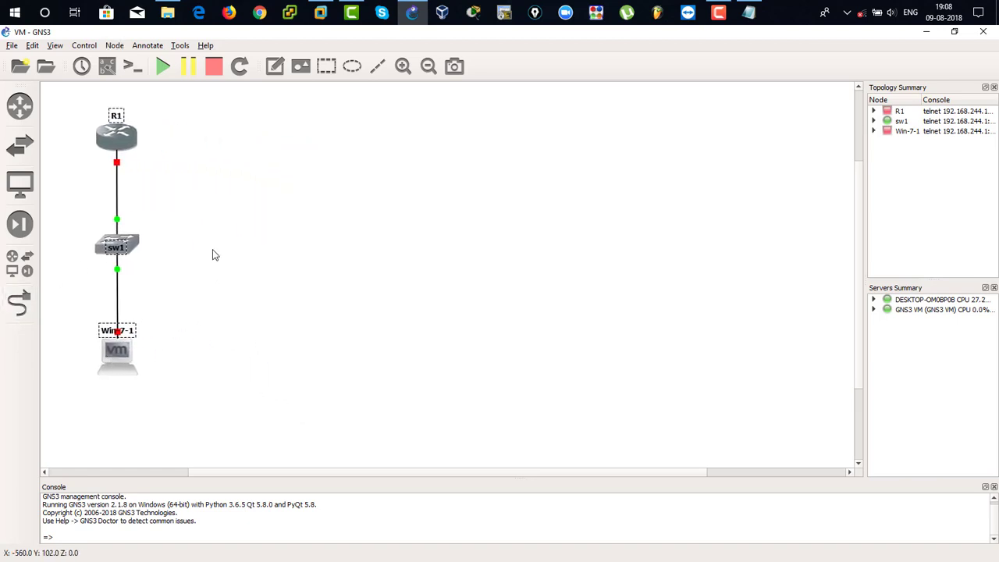
pyautogui.click(212, 255)
# Show the interface labels, place f0/0 and e0/0 beside the left of their links, and put the Win-7-1 label beneath its node
pyautogui.click(107, 66)
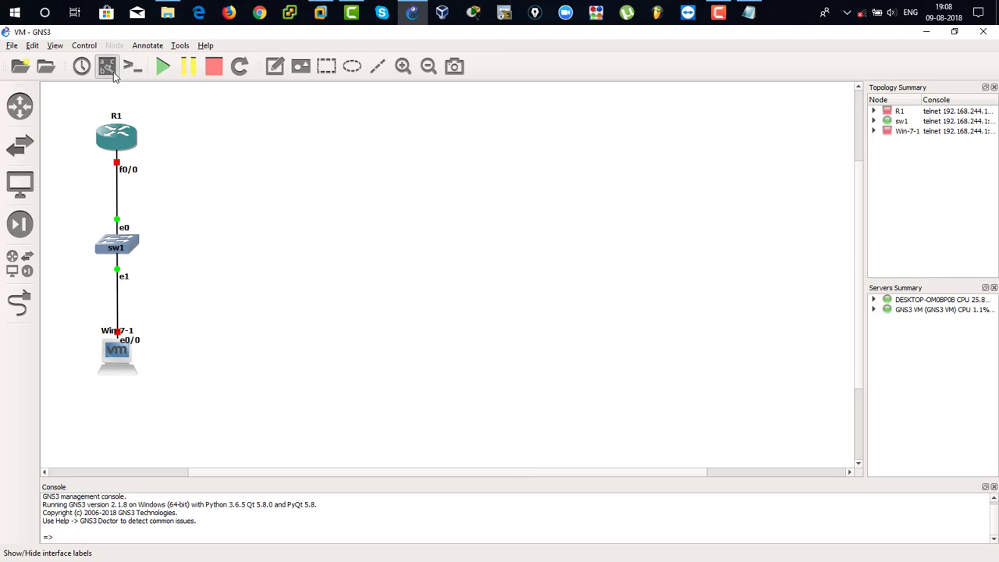
pyautogui.moveTo(127, 166); pyautogui.dragTo(97, 160)
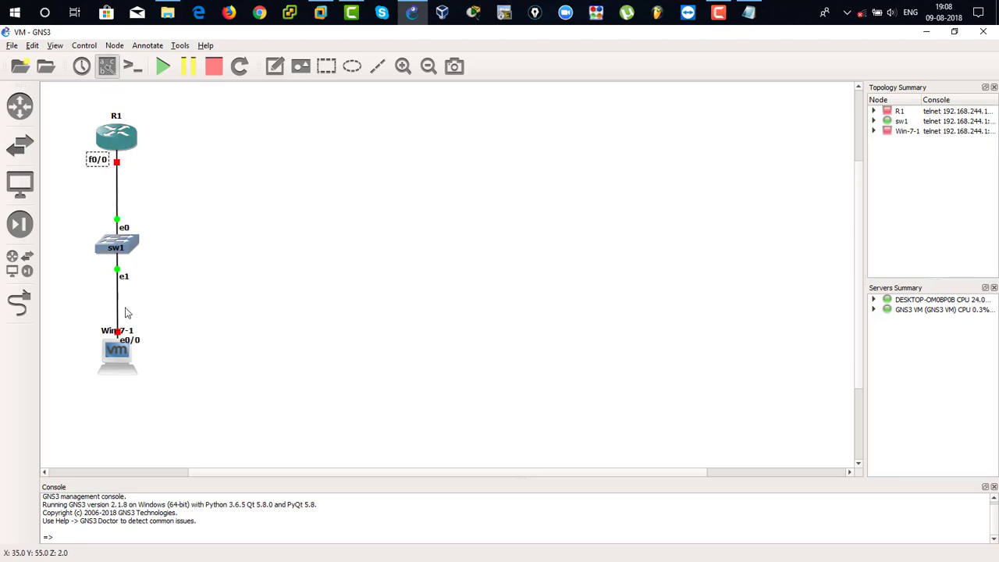
pyautogui.moveTo(114, 333); pyautogui.dragTo(118, 387)
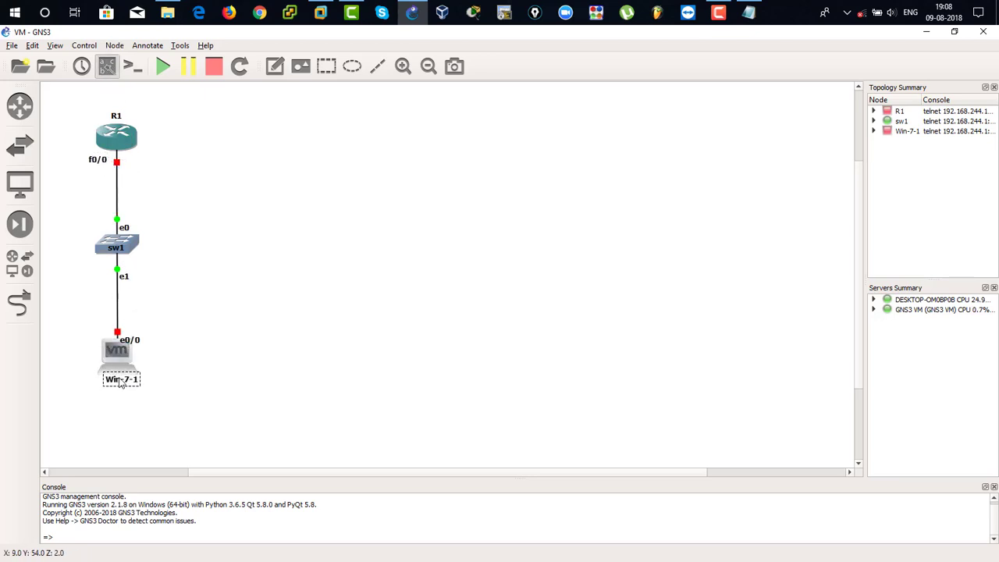
pyautogui.moveTo(129, 341); pyautogui.dragTo(100, 330)
pyautogui.click(135, 328)
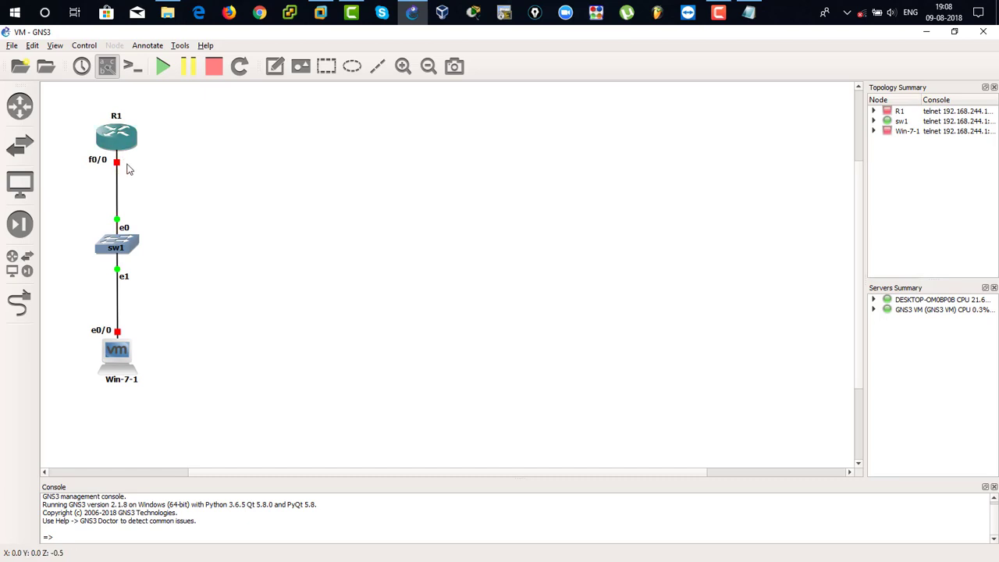
# Start all nodes in the topology and position the VMware Workstation window beside the network diagram
pyautogui.click(162, 68)
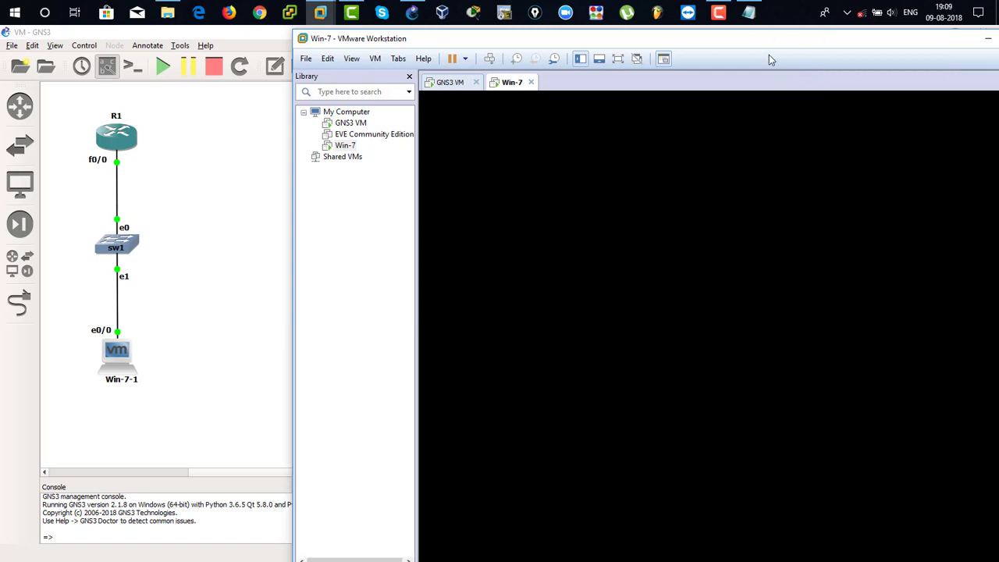
pyautogui.moveTo(733, 46); pyautogui.dragTo(667, 43)
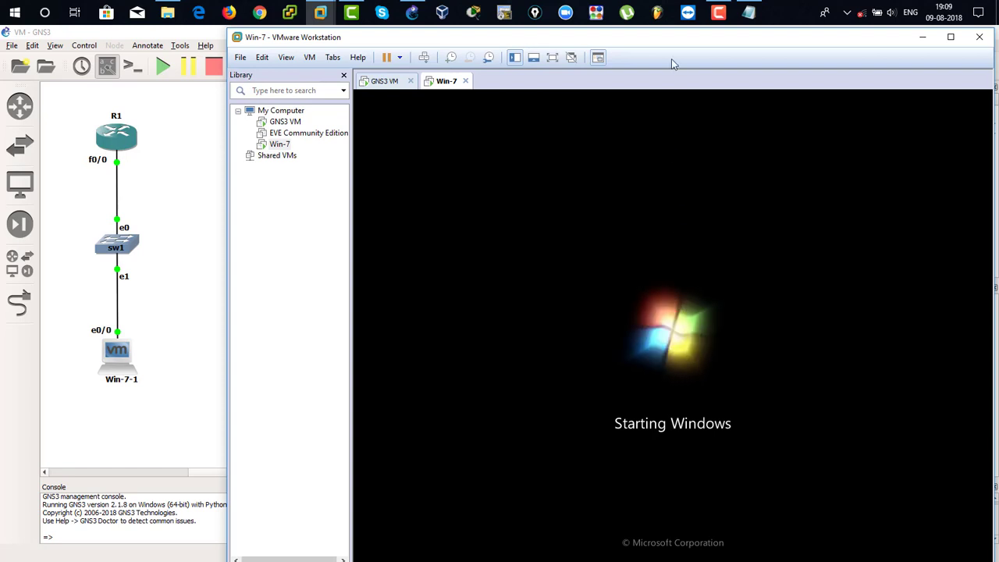
pyautogui.moveTo(673, 45); pyautogui.dragTo(671, 43)
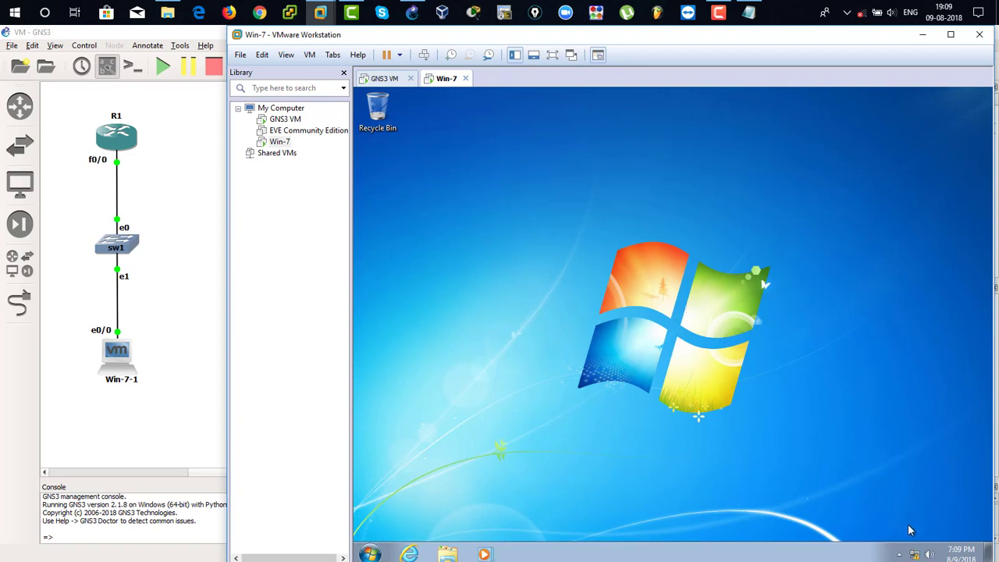
pyautogui.moveTo(915, 555)
pyautogui.doubleClick(642, 35)
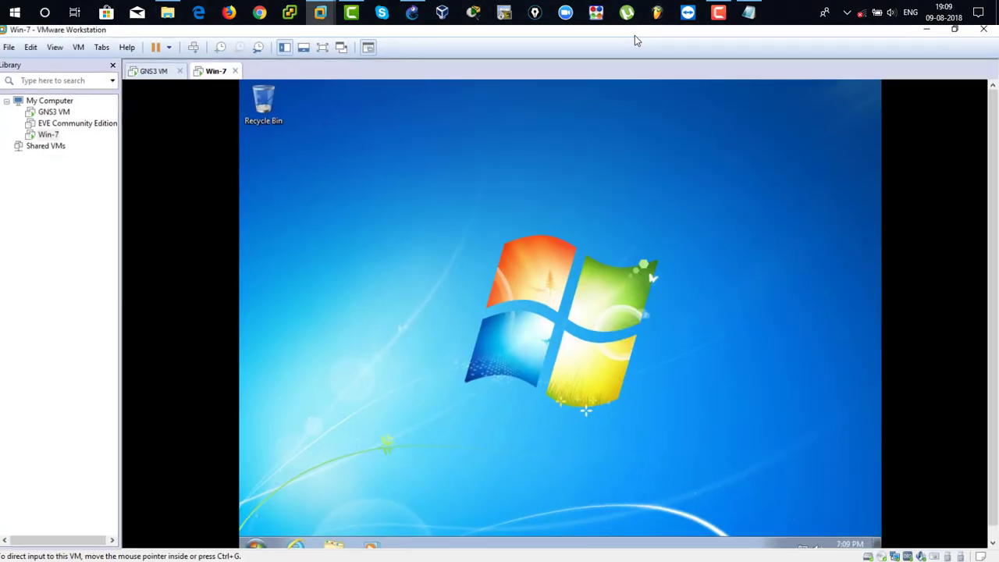
pyautogui.doubleClick(639, 35)
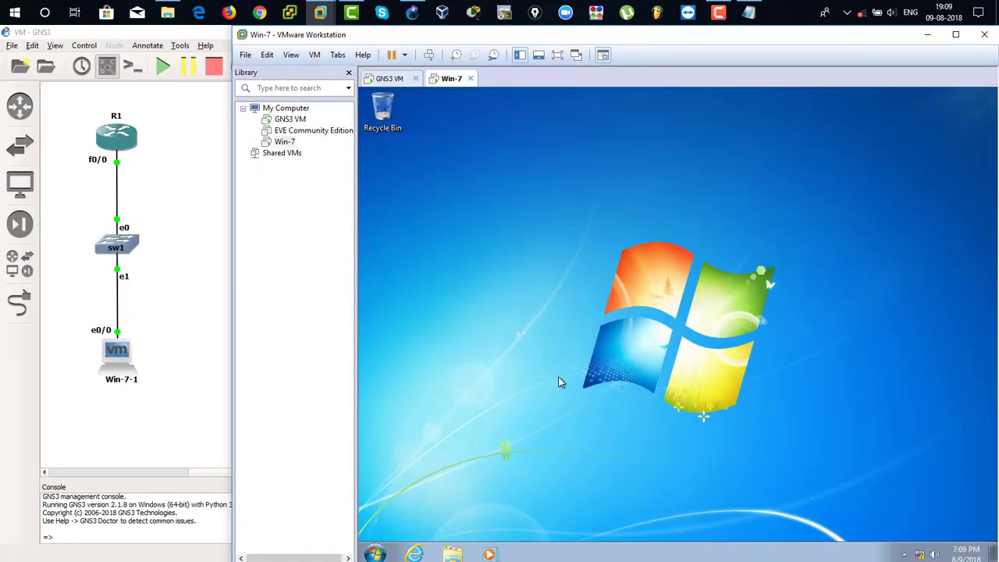
# Open the network adapter list in the Windows 7 virtual machine through Control Panel's Network and Sharing Center
pyautogui.click(376, 552)
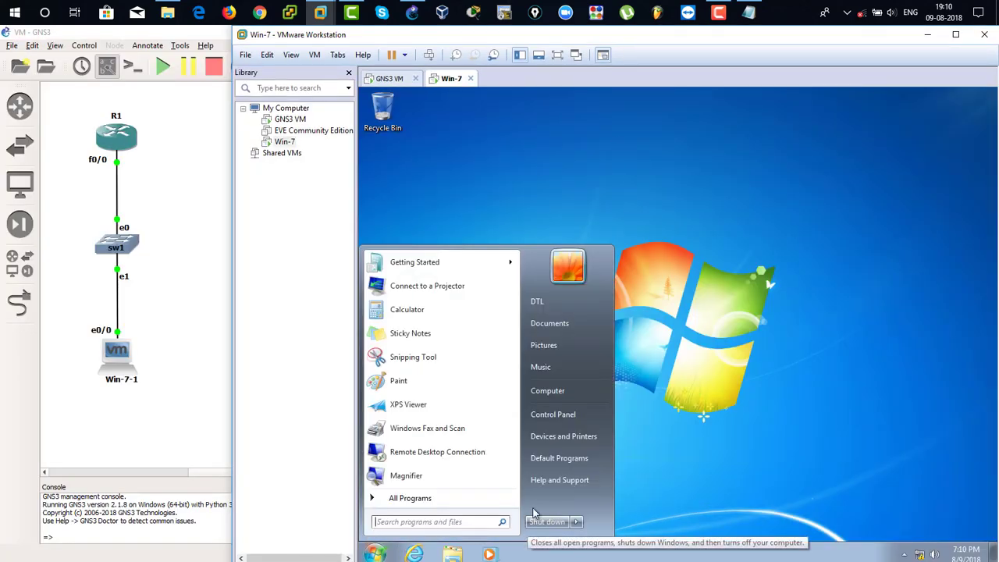
pyautogui.click(570, 415)
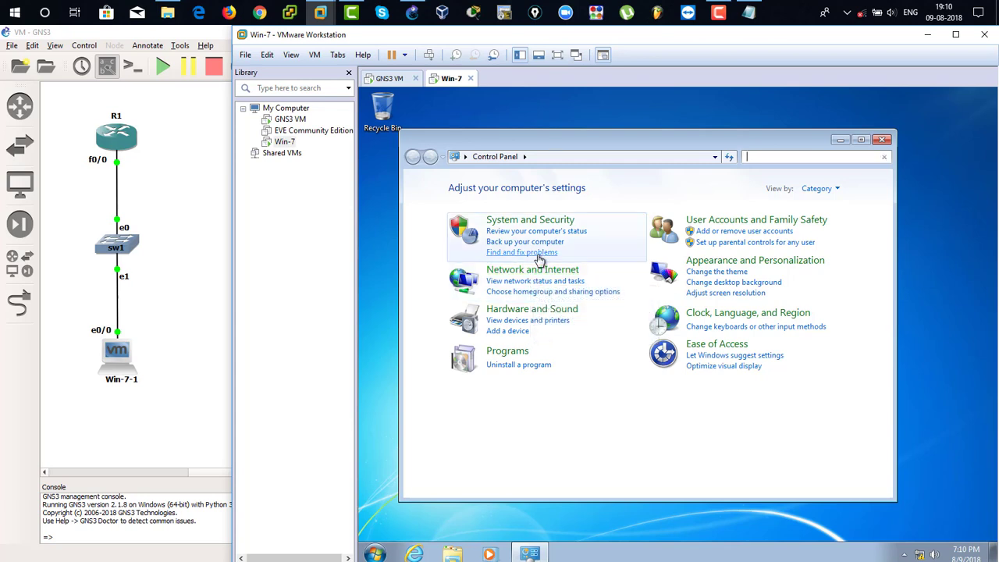
pyautogui.click(540, 263)
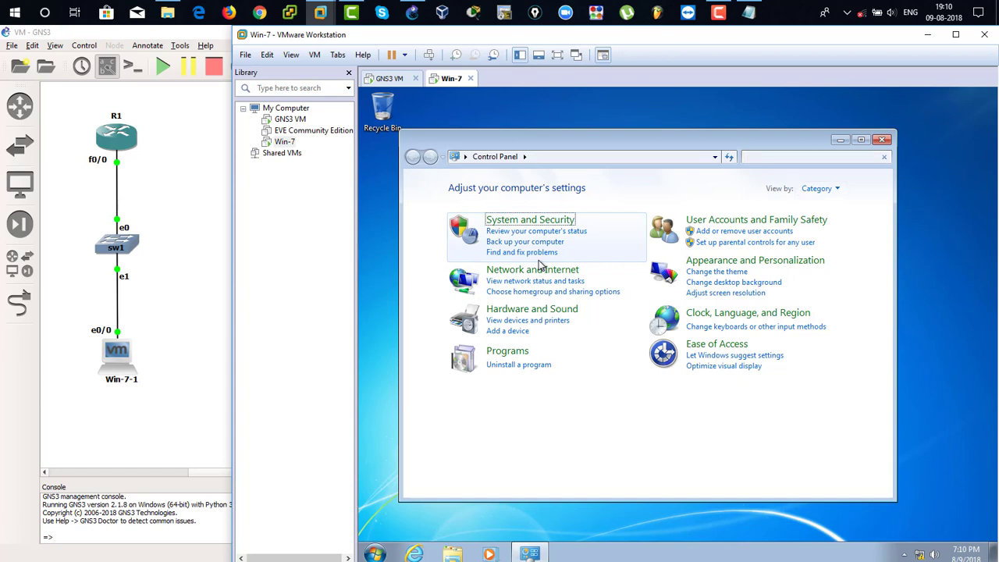
pyautogui.press('Tab')
pyautogui.press('Tab')
pyautogui.press('Tab')
pyautogui.press('Tab')
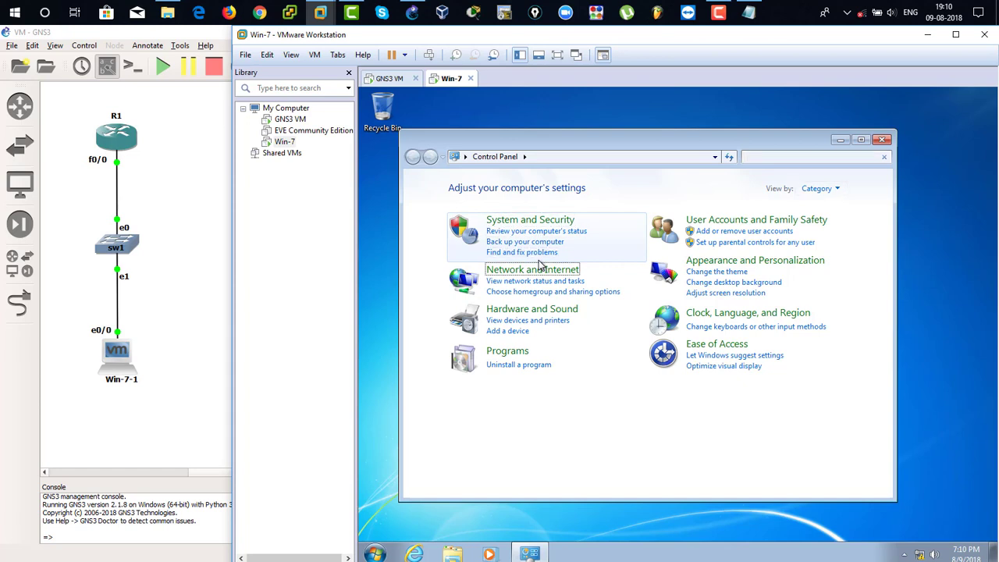
pyautogui.press('Return')
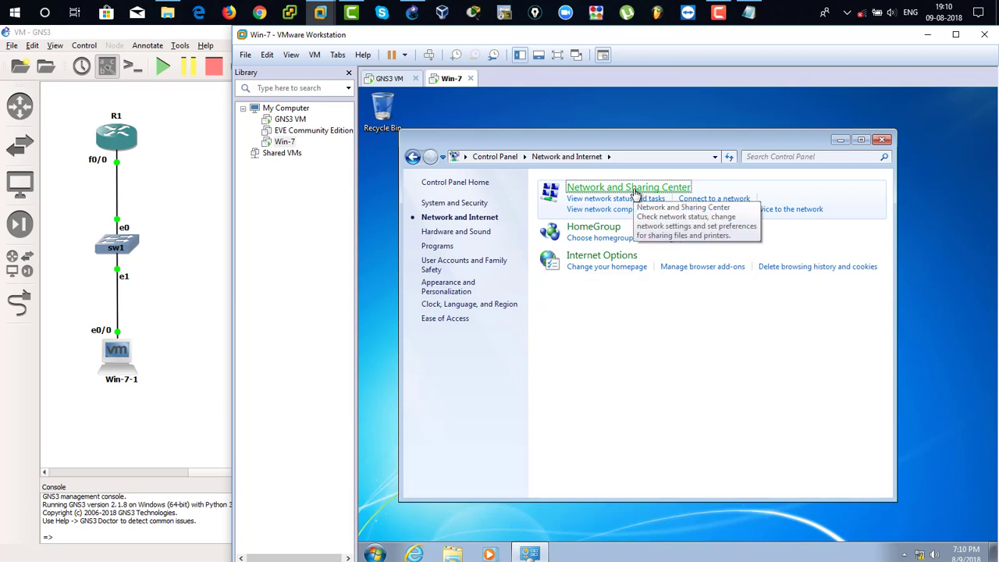
pyautogui.click(635, 193)
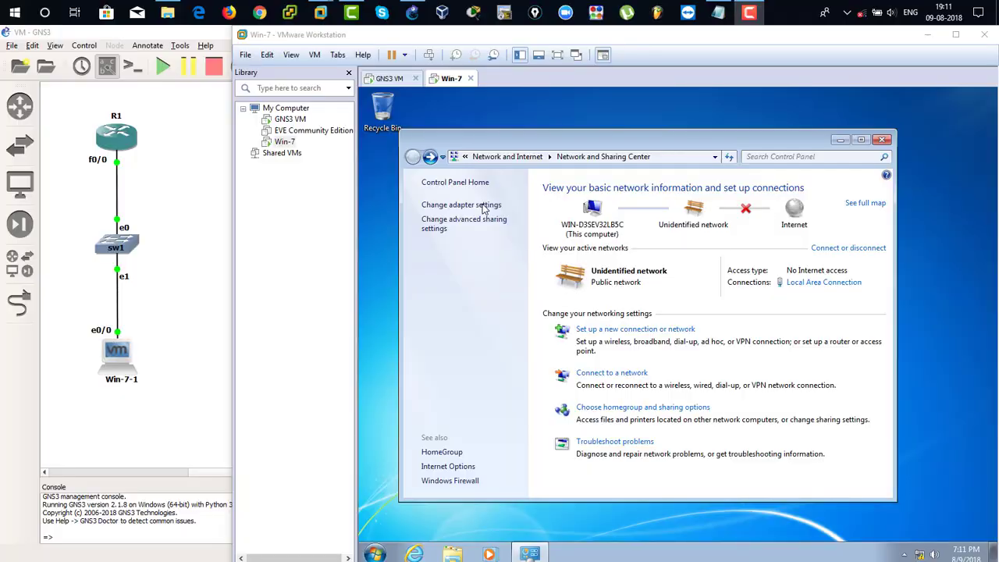
pyautogui.click(493, 205)
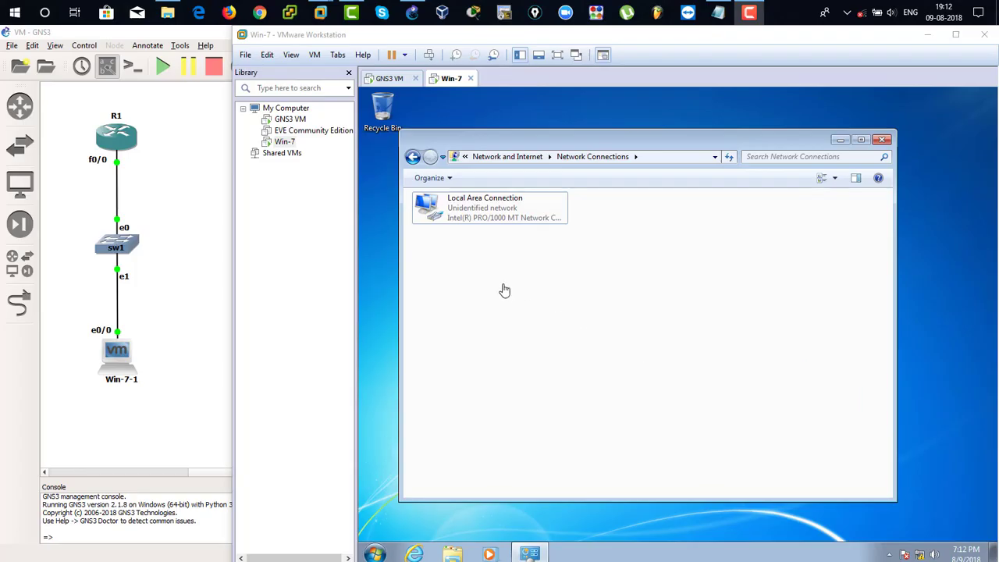
# Open the Internet Protocol Version 4 (TCP/IPv4) properties of the Local Area Connection
pyautogui.rightClick(476, 208)
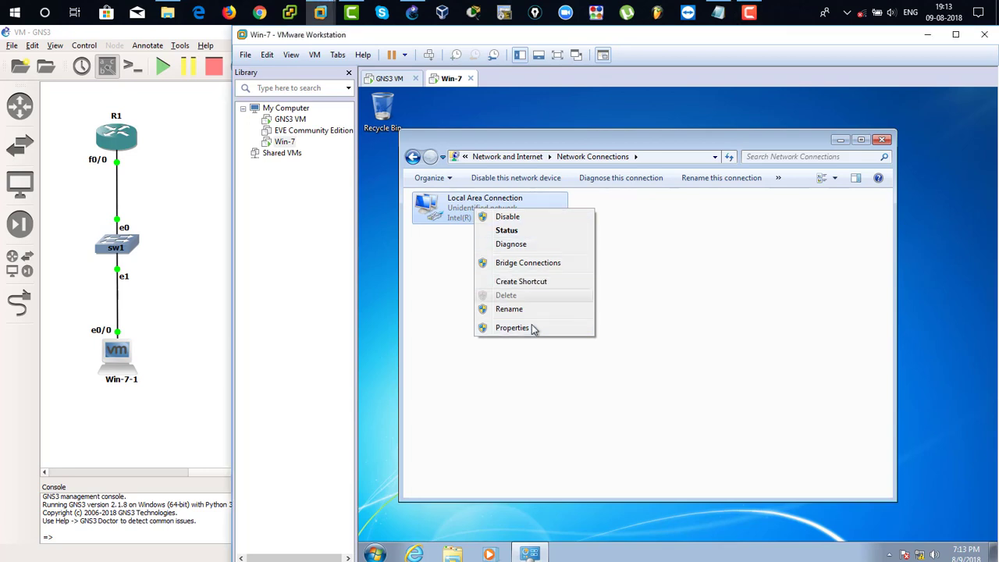
pyautogui.click(533, 327)
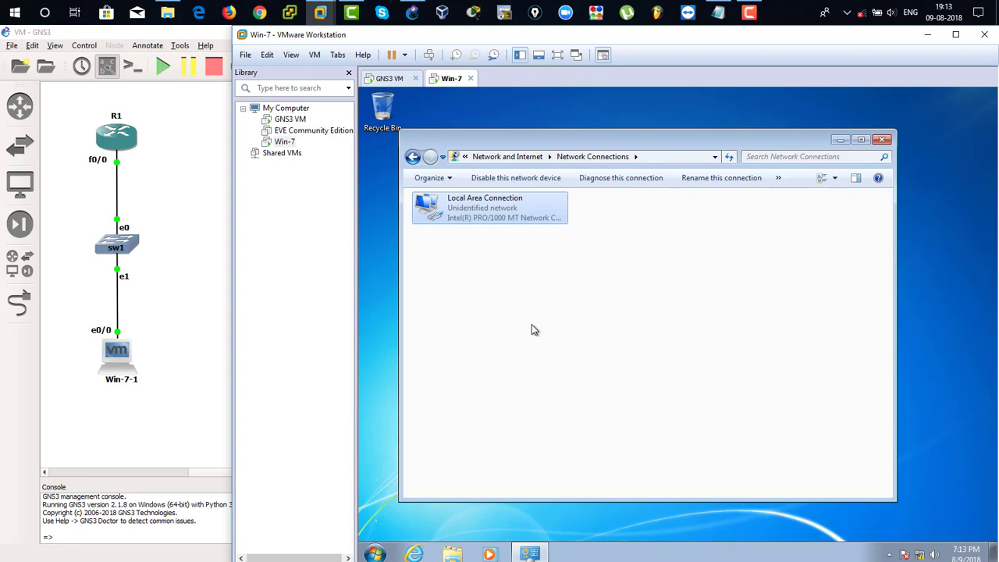
pyautogui.press('Down')
pyautogui.press('Down')
pyautogui.press('Down')
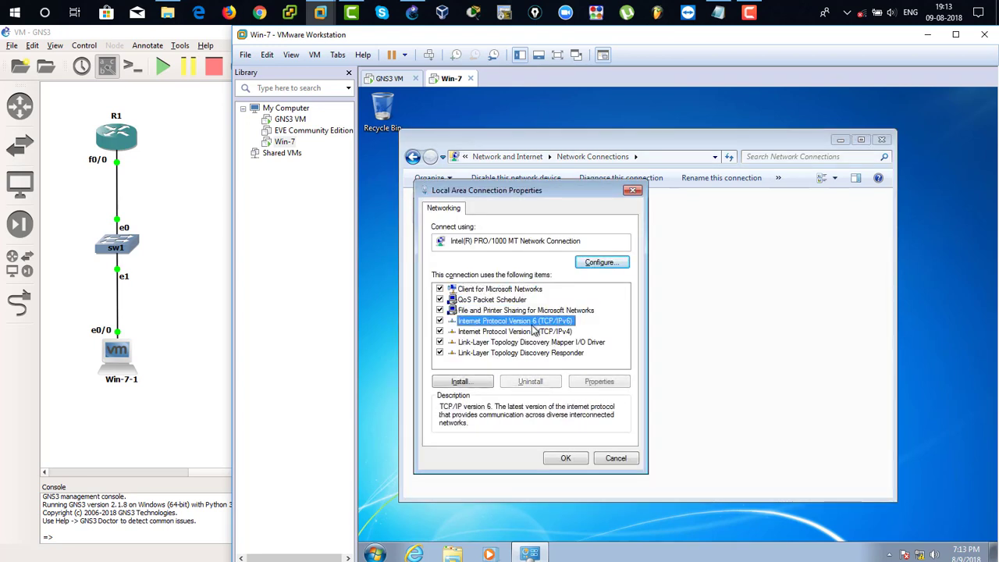
pyautogui.doubleClick(511, 331)
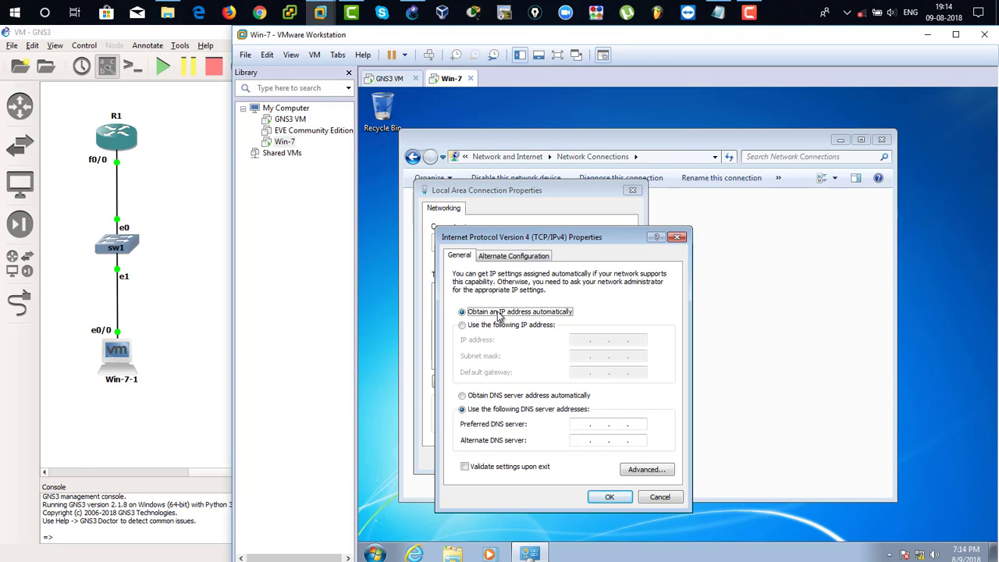
# Assign the static IP address 192.168.1.2 with subnet mask 255.255.255.0, apply the connection settings and close Network Connections
pyautogui.click(500, 324)
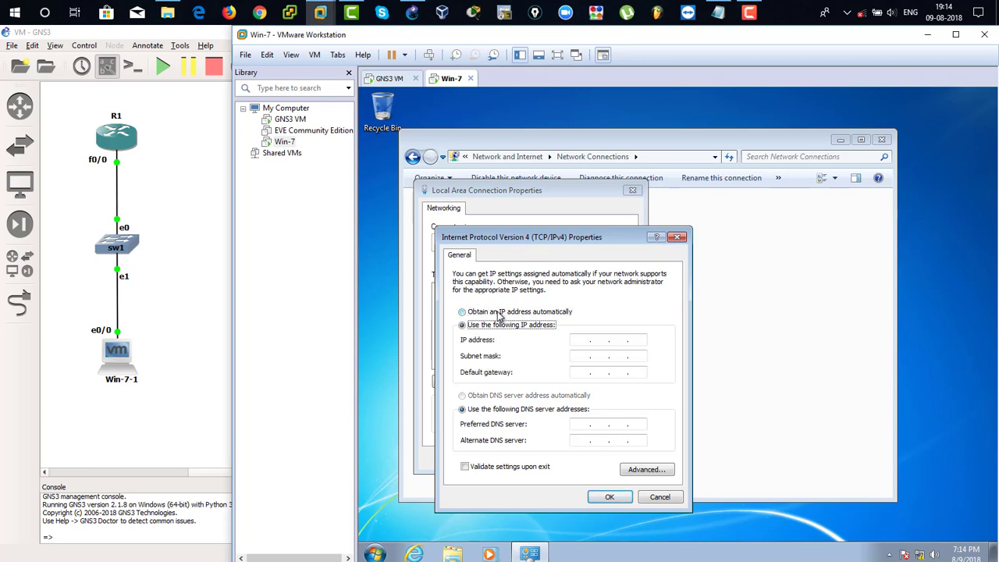
pyautogui.click(579, 341)
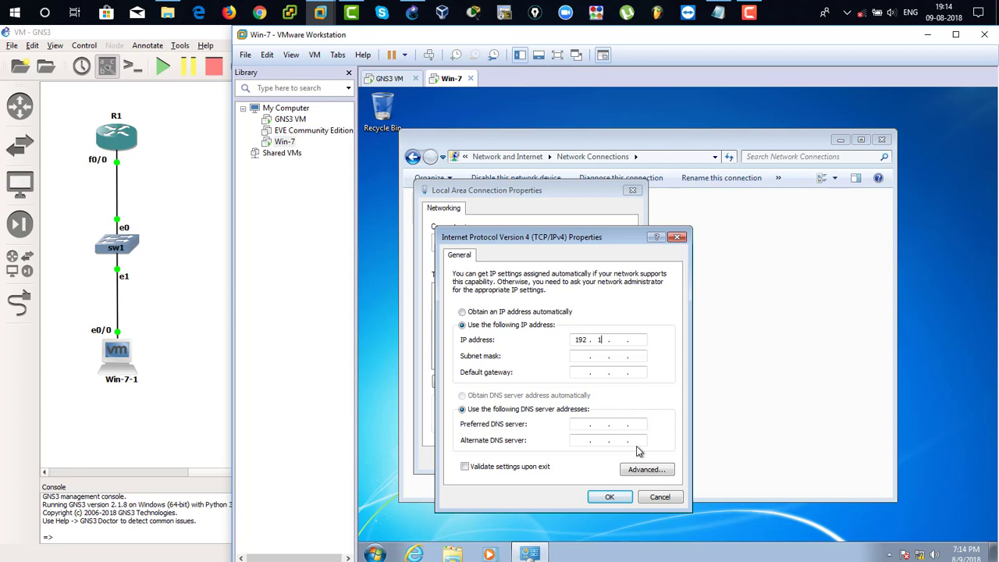
pyautogui.write('192 . 168 . 1 . 2')
pyautogui.press('Tab')
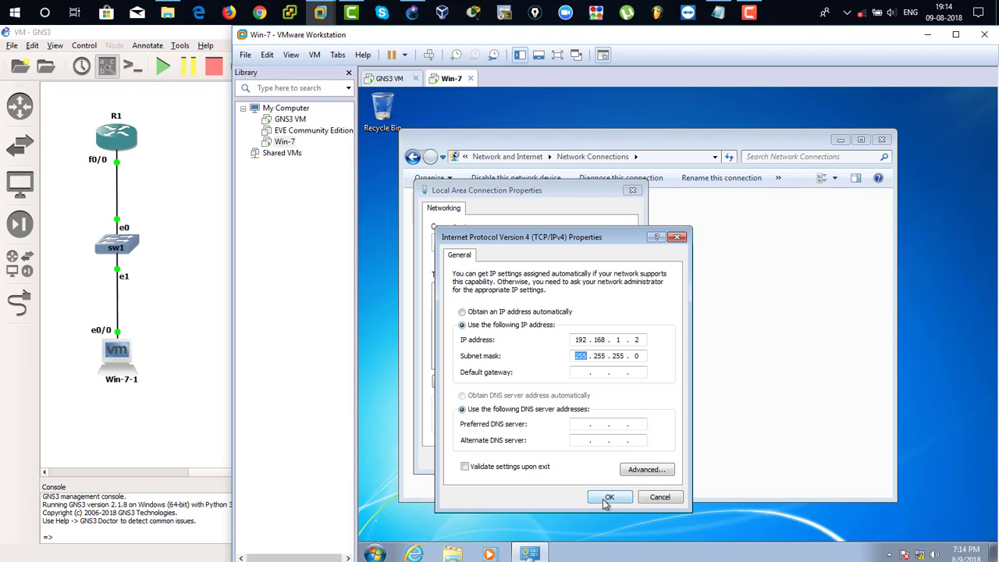
pyautogui.press('Tab')
pyautogui.press('Tab')
pyautogui.press('Tab')
pyautogui.click(608, 497)
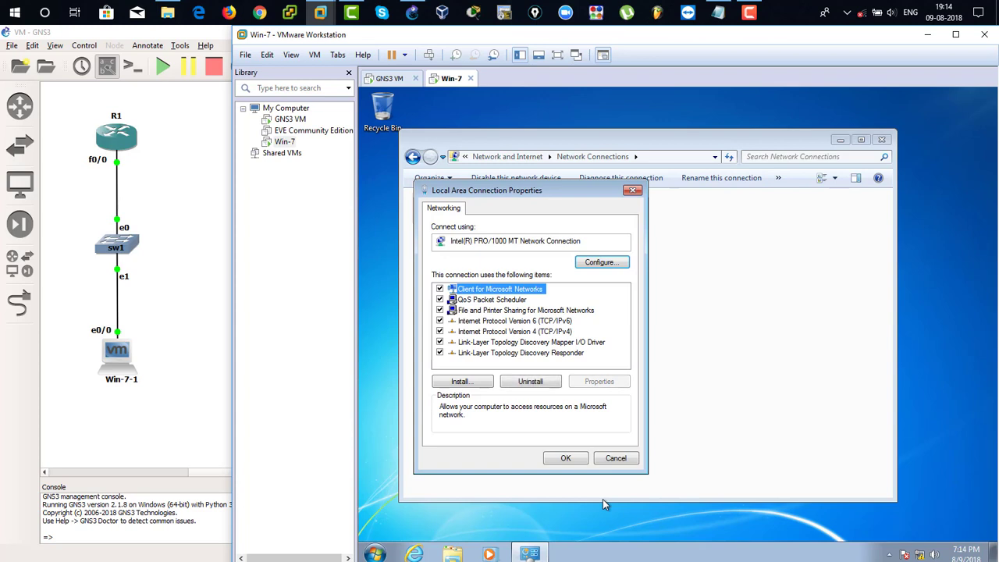
pyautogui.press('Return')
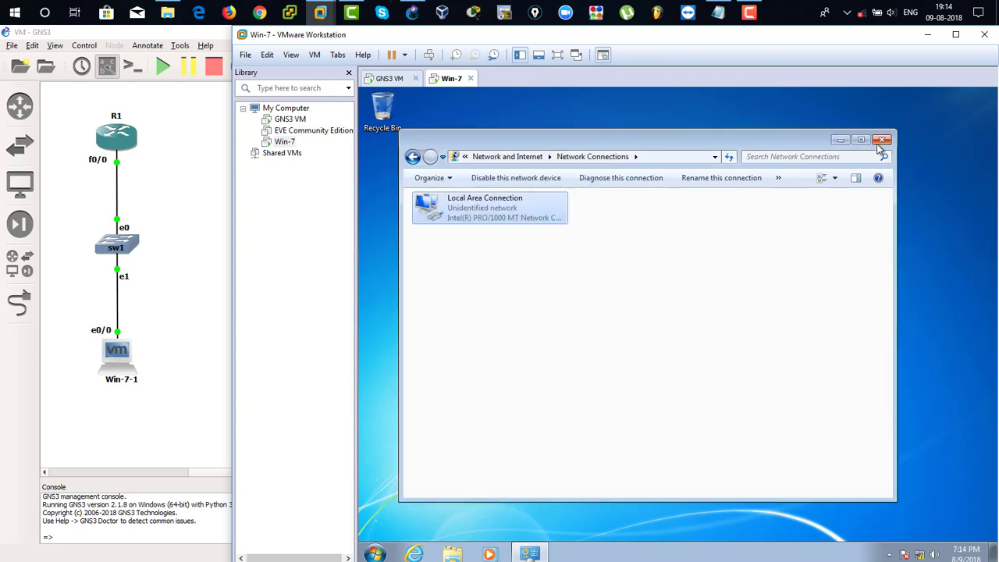
pyautogui.click(881, 141)
# In the Windows 7 virtual machine's Command Prompt, run ipconfig and start a continuous ping with ping 192.168.1.1 -t
pyautogui.press('super')
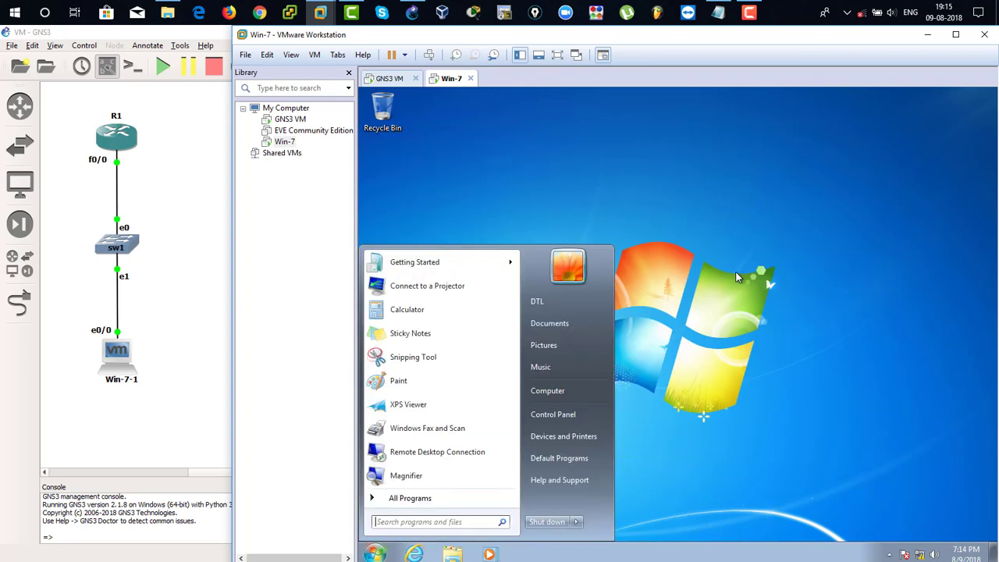
pyautogui.press('super')
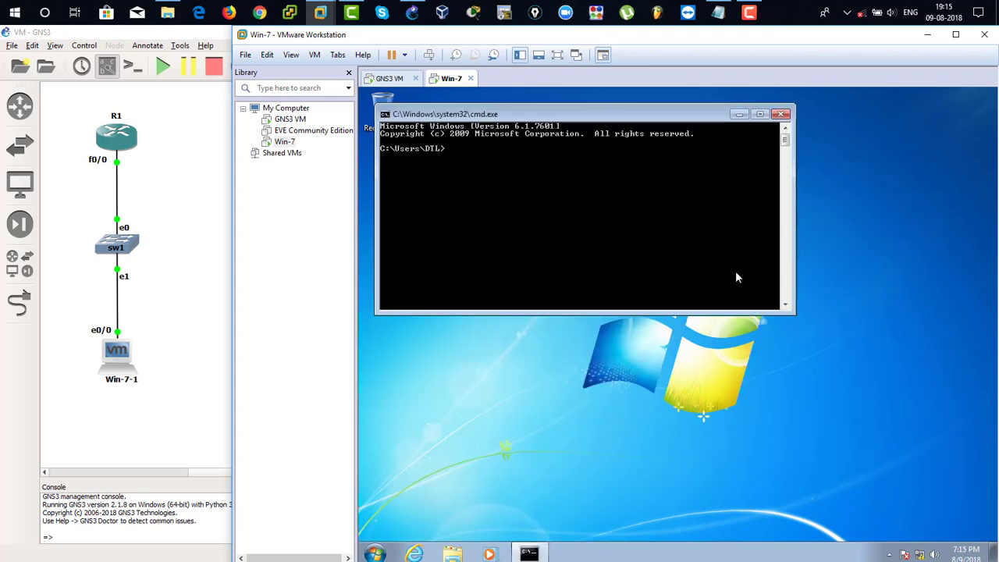
pyautogui.write('ig')
pyautogui.press('Return')
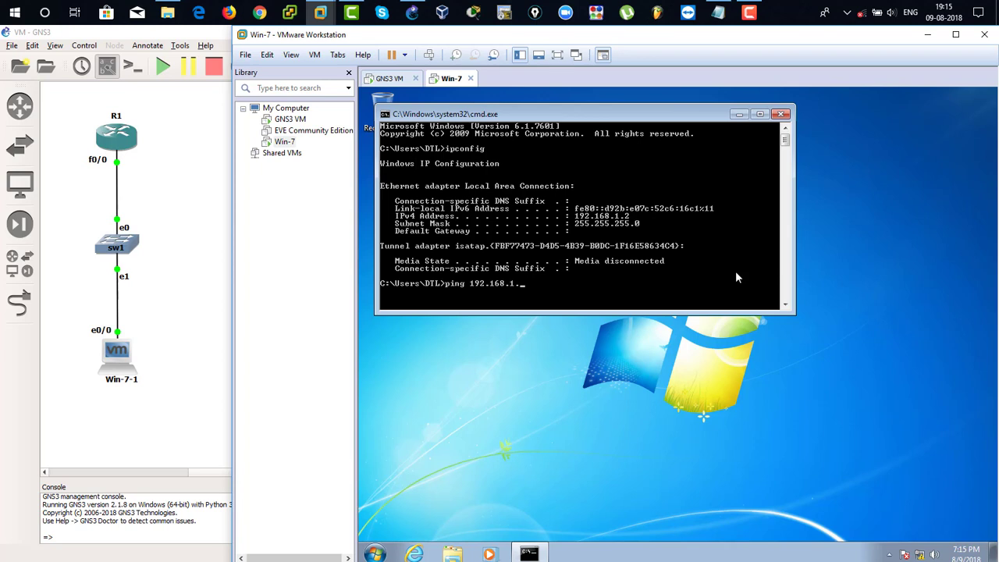
pyautogui.press('Return')
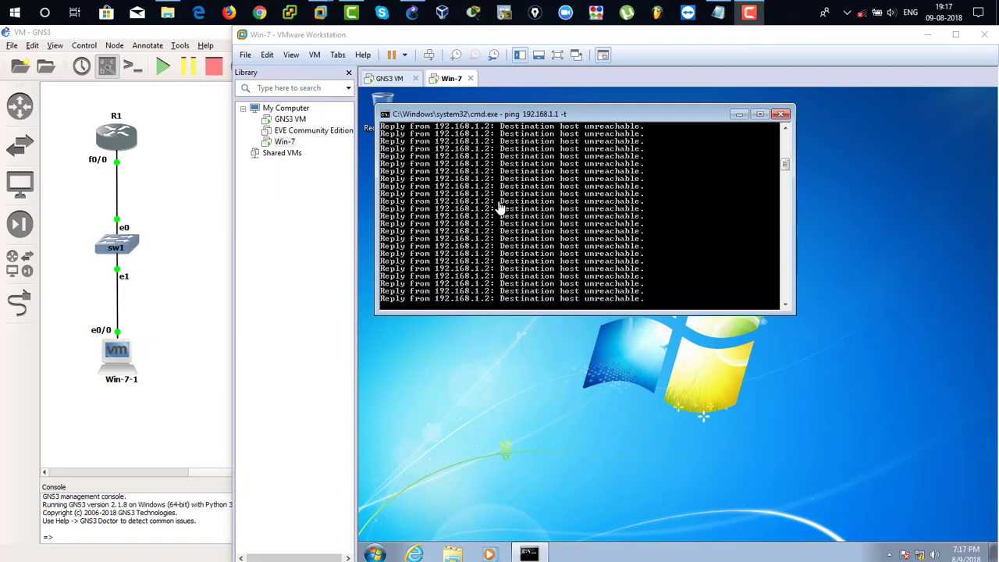
# Open the console of router R1 from the GNS3 topology and place its window over the VMware window
pyautogui.click(179, 185)
pyautogui.rightClick(123, 144)
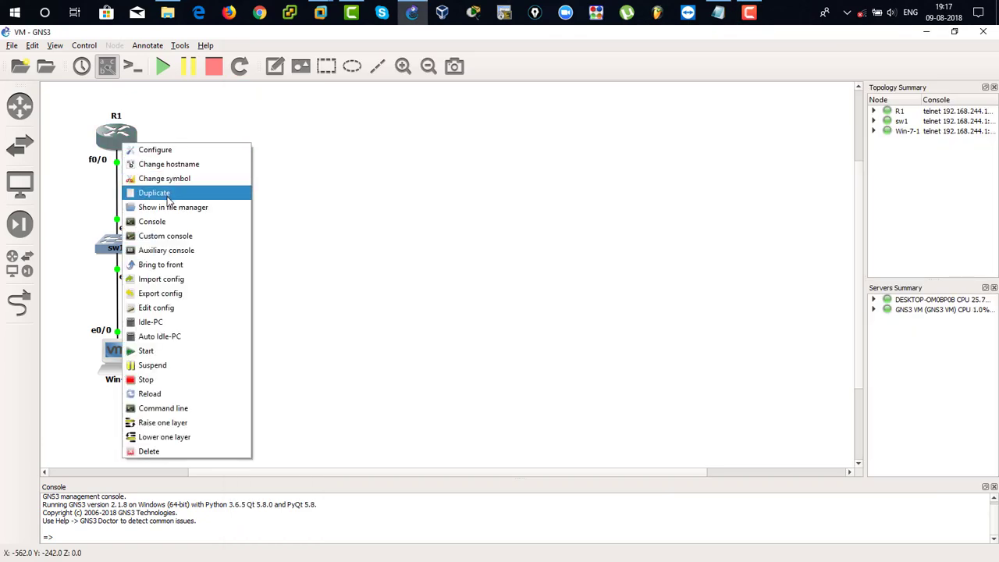
pyautogui.click(175, 222)
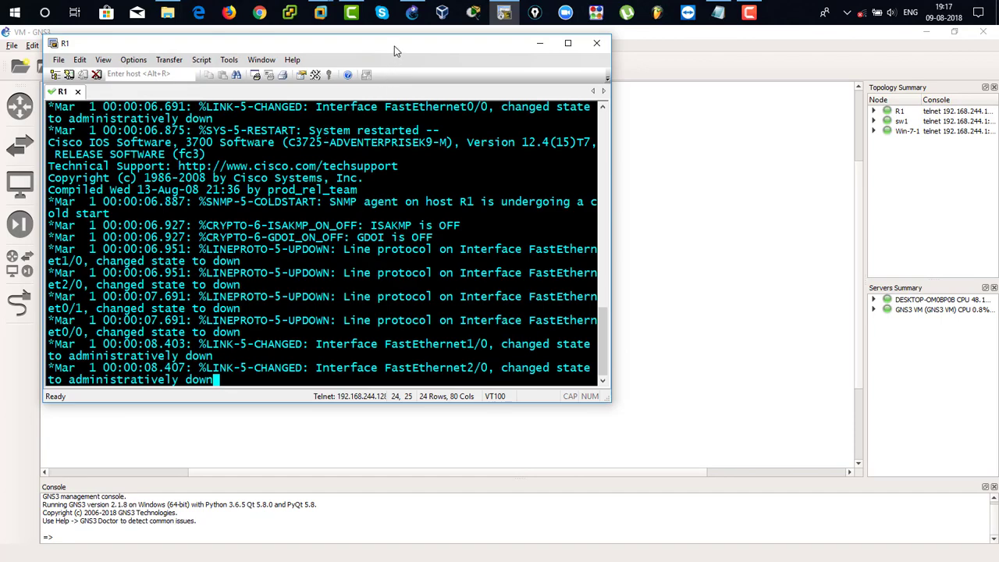
pyautogui.moveTo(320, 13)
pyautogui.click(364, 68)
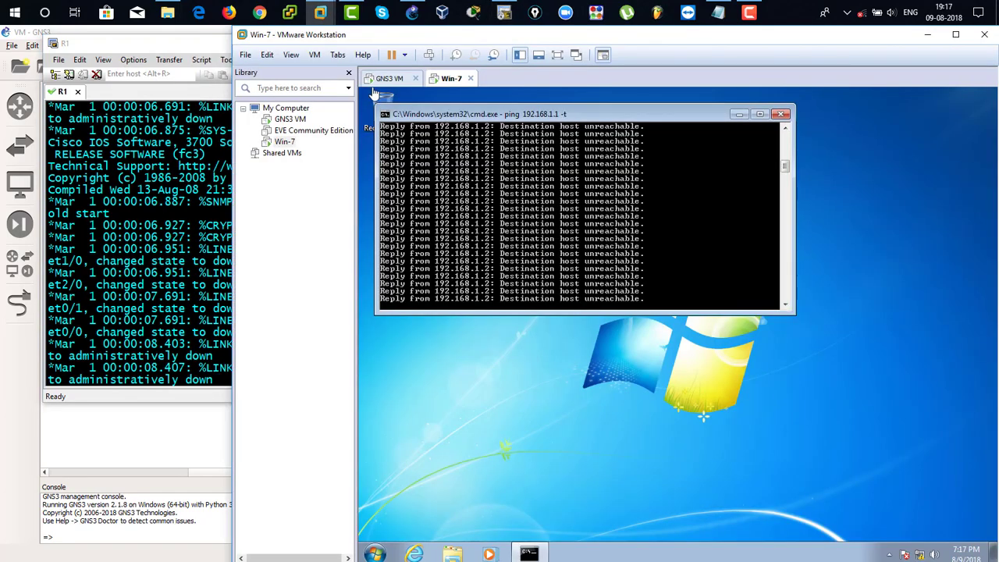
pyautogui.click(228, 47)
pyautogui.moveTo(228, 46); pyautogui.dragTo(720, 148)
pyautogui.moveTo(637, 187); pyautogui.dragTo(426, 224)
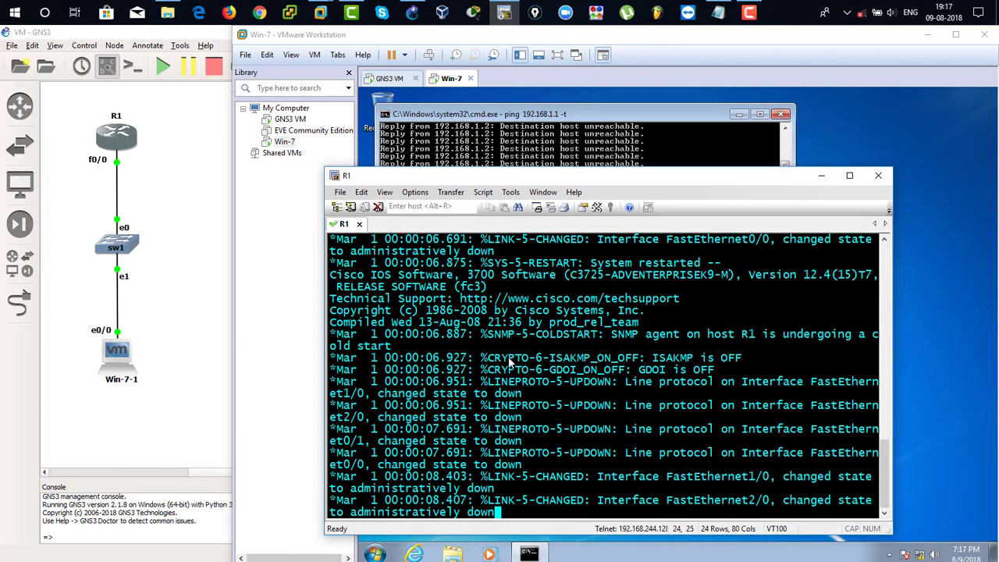
# Enter global configuration mode on R1 with conf t and list its interfaces with do sh ip int br
pyautogui.press('Return')
pyautogui.press('Return')
pyautogui.press('Return')
pyautogui.press('Return')
pyautogui.write('conft')
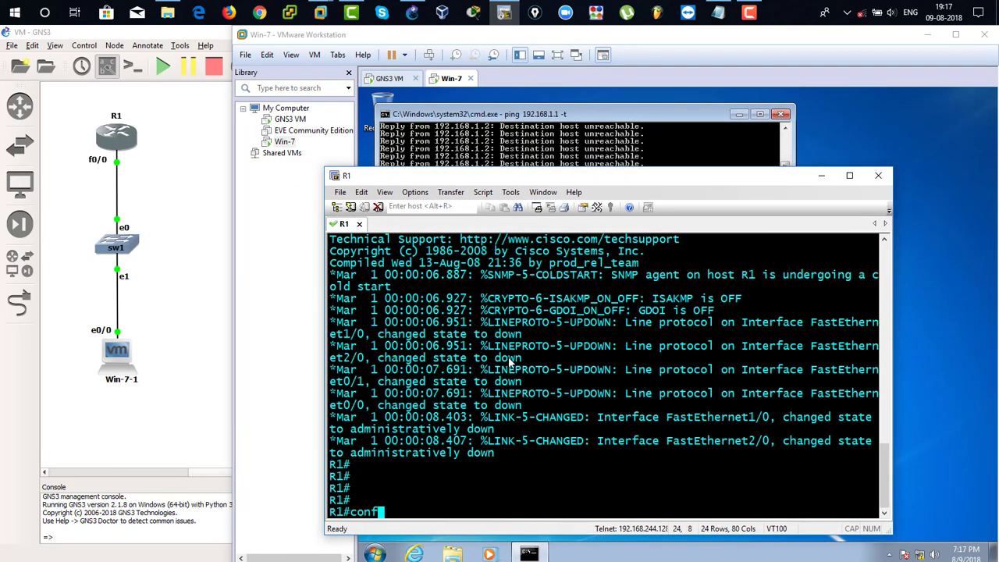
pyautogui.press('Return')
pyautogui.write('conf t')
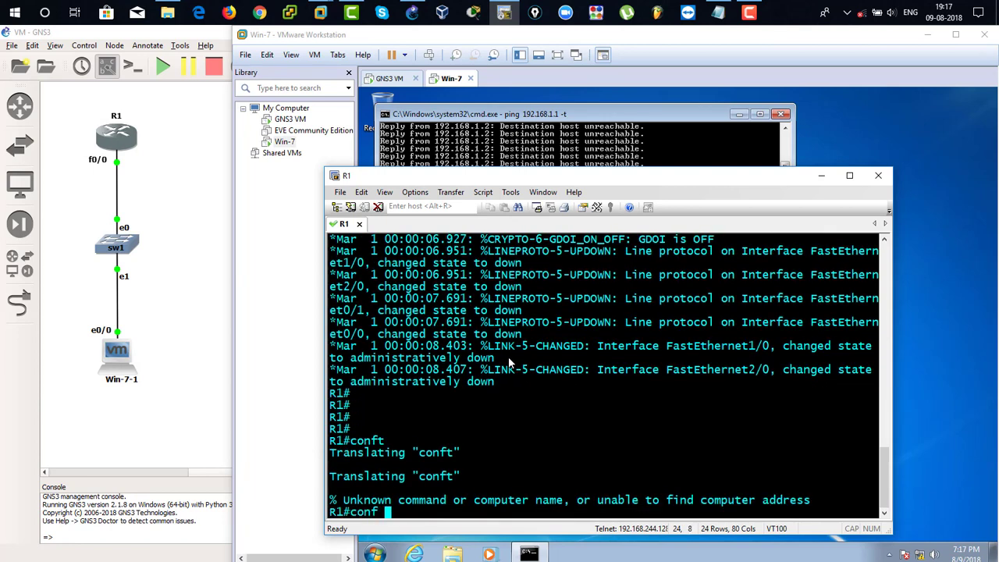
pyautogui.press('Return')
pyautogui.write('do sh ip int br')
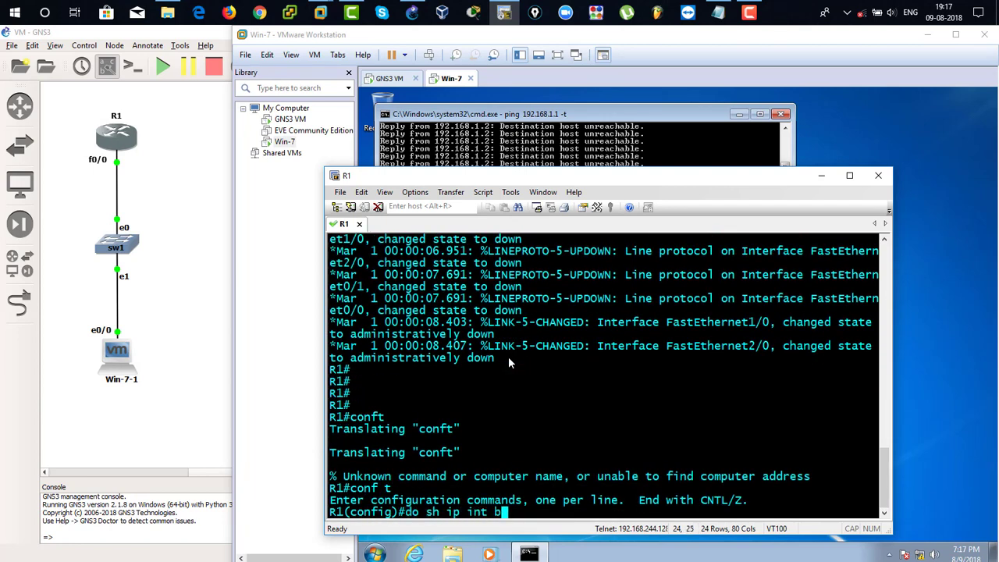
pyautogui.press('Return')
# Assign IP address 192.168.1.1 with subnet mask 255.255.255.0 to R1's interface fa0/0
pyautogui.write('int fa0/0')
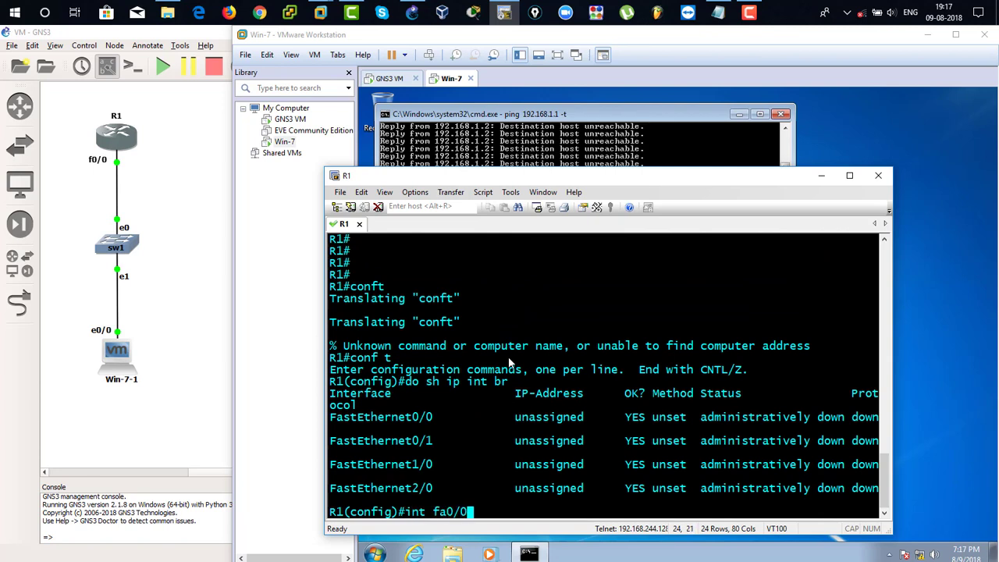
pyautogui.press('Return')
pyautogui.write('ip add')
pyautogui.press('Tab')
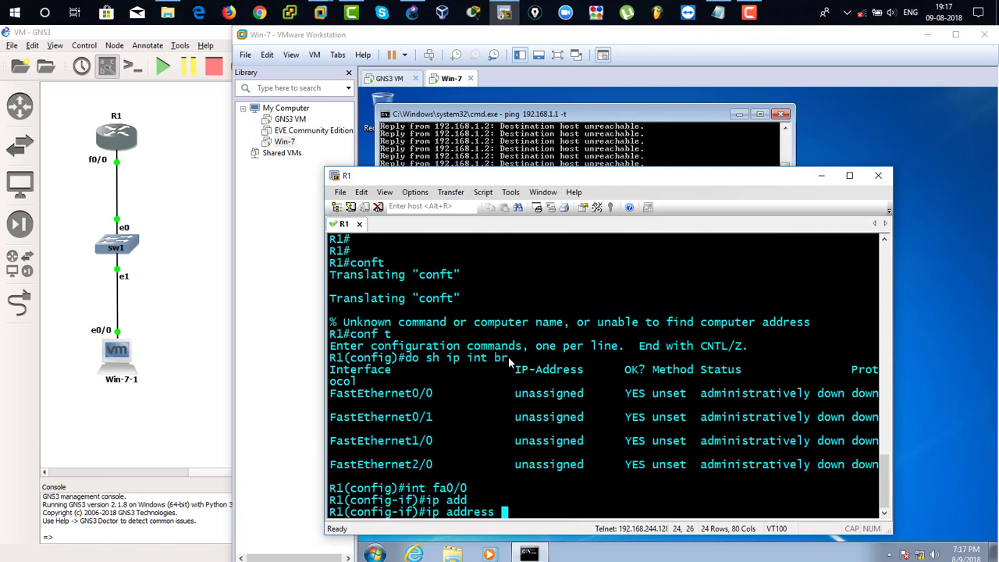
pyautogui.write('192.168.1.1 255.25.255')
pyautogui.press('BackSpace')
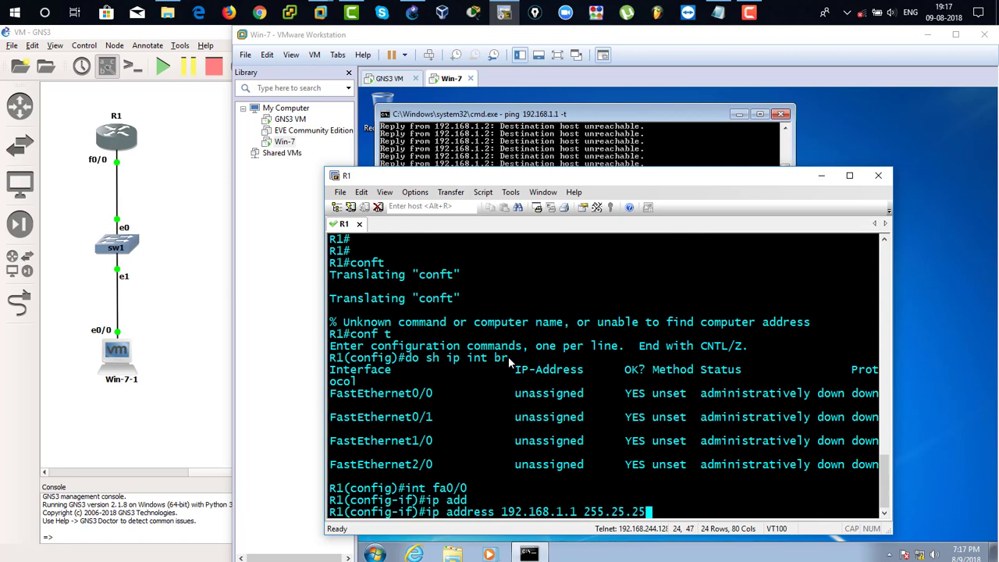
pyautogui.press('BackSpace')
pyautogui.press('BackSpace')
pyautogui.press('BackSpace')
pyautogui.write('5.255.0')
pyautogui.press('Return')
# Enable R1's fa0/0 interface with no shutdown and move the console aside to reveal the running ping
pyautogui.write('no sh')
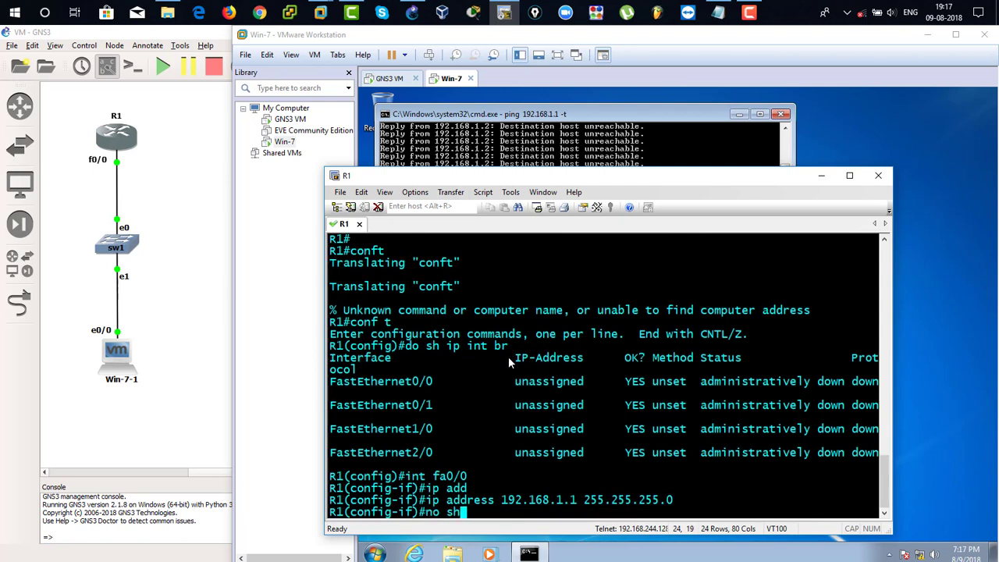
pyautogui.press('Tab')
pyautogui.press('Return')
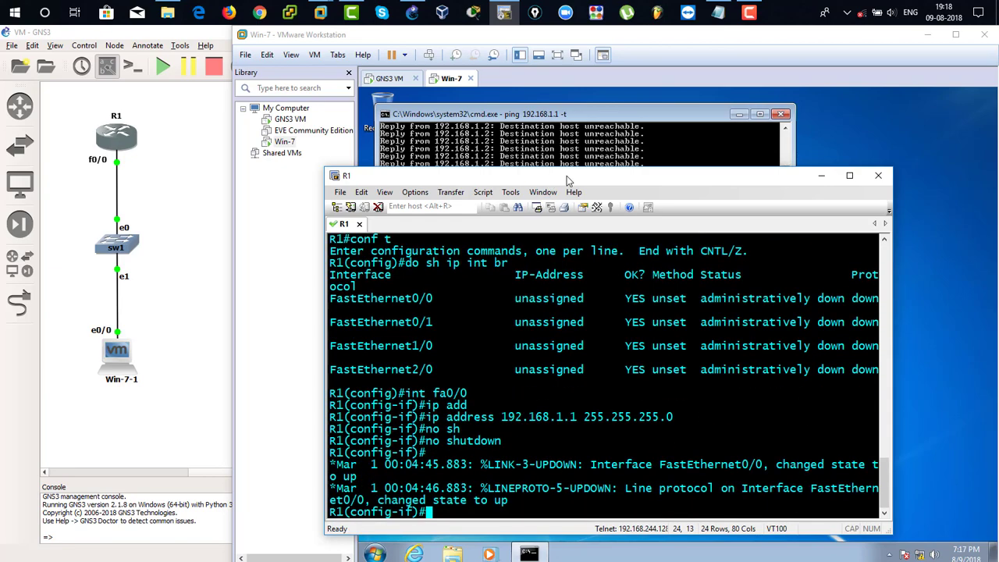
pyautogui.moveTo(560, 176); pyautogui.dragTo(867, 75)
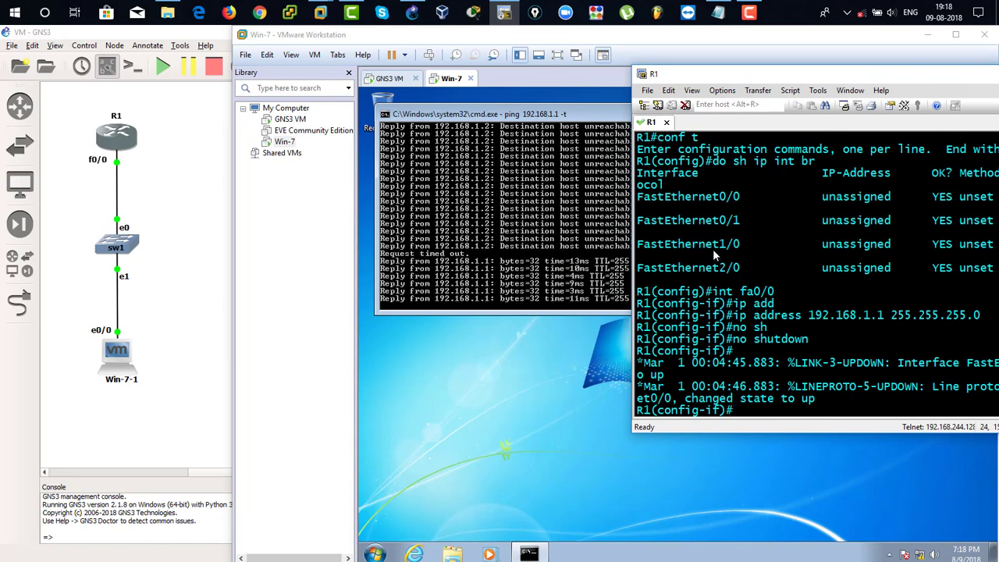
# Check R1's interface status and addresses again with do sh ip int br
pyautogui.moveTo(732, 69); pyautogui.dragTo(624, 84)
pyautogui.write('do sh ip int br')
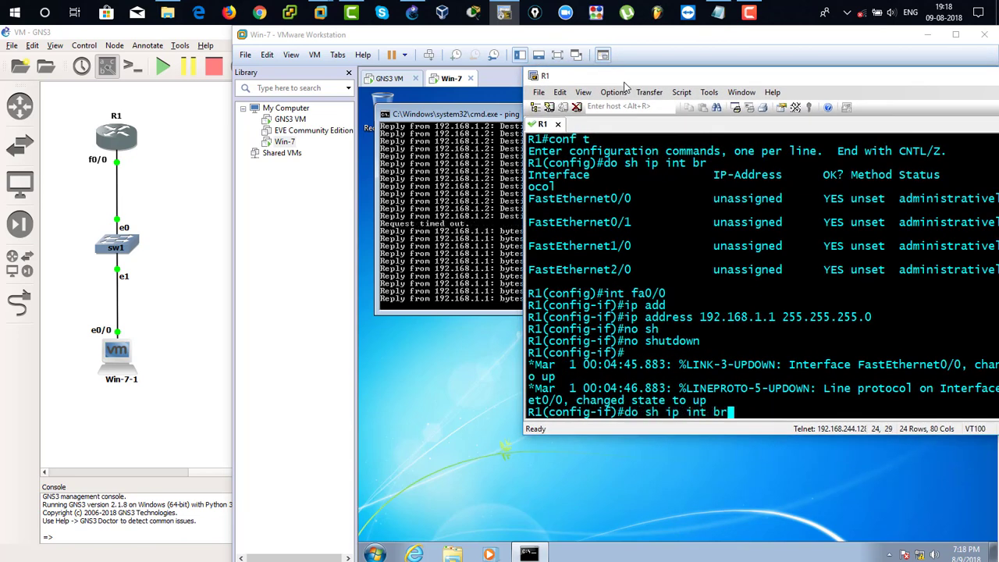
pyautogui.press('Return')
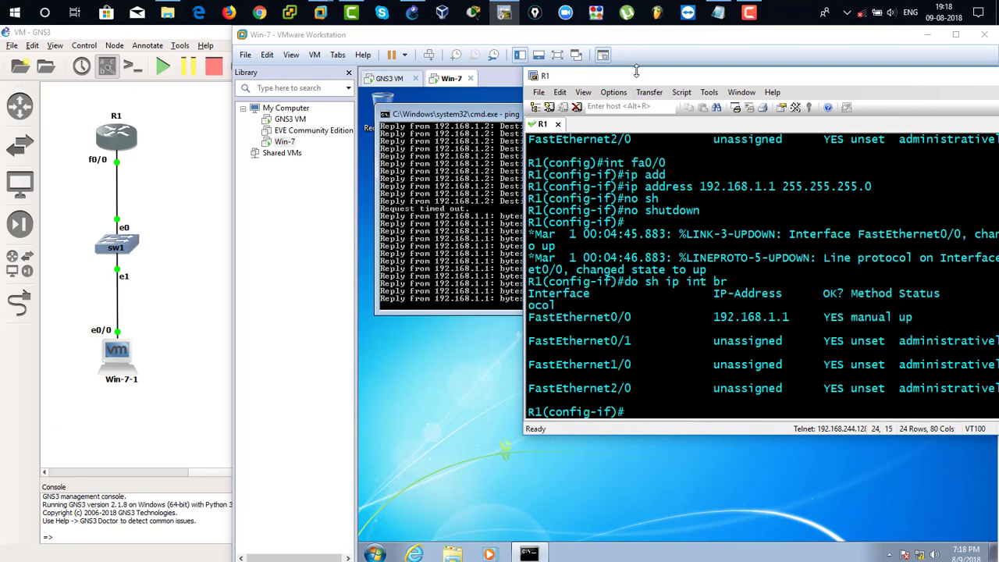
# Ping the Windows 7 machine from R1 with do ping 192.168.1.2 repeat 100000
pyautogui.moveTo(615, 89); pyautogui.dragTo(201, 162)
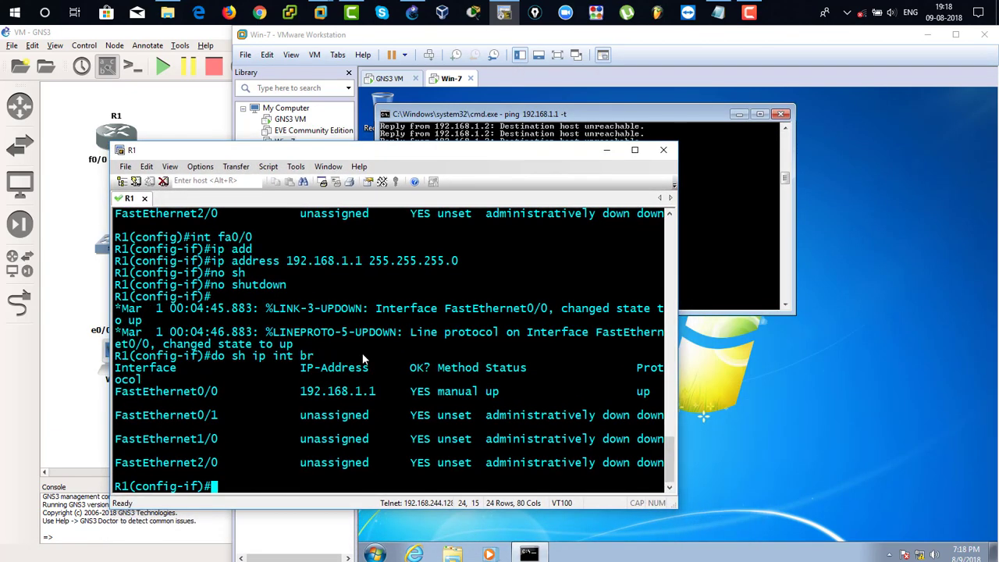
pyautogui.write('do ping 192.16')
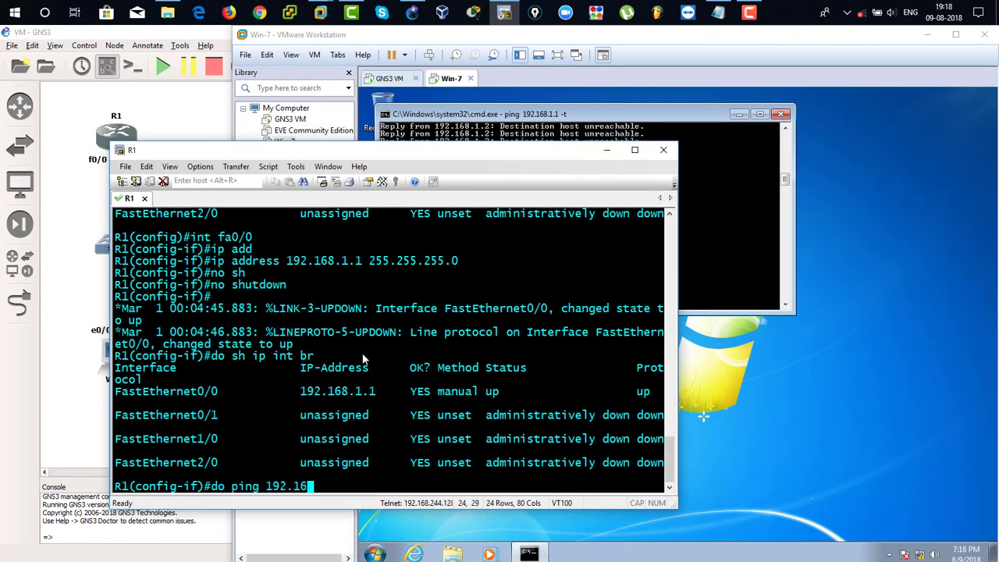
pyautogui.write('8.1.2 repeat ')
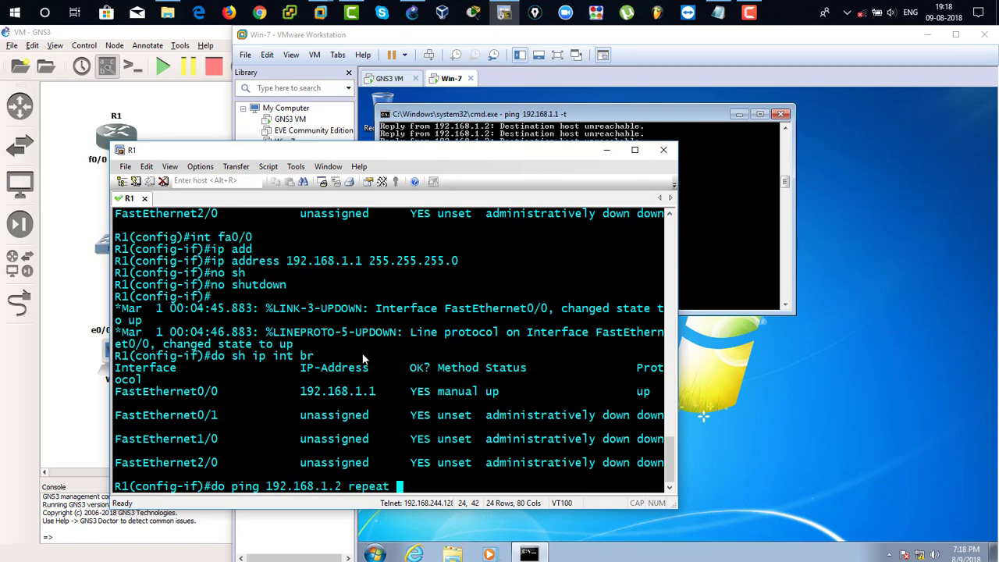
pyautogui.write('100000')
pyautogui.press('Return')
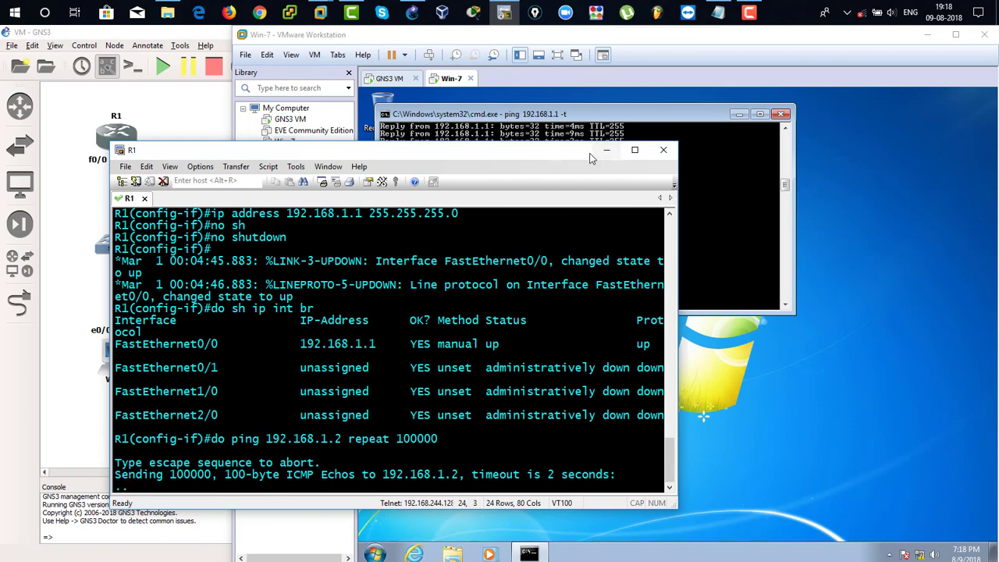
pyautogui.moveTo(590, 154); pyautogui.dragTo(541, 164)
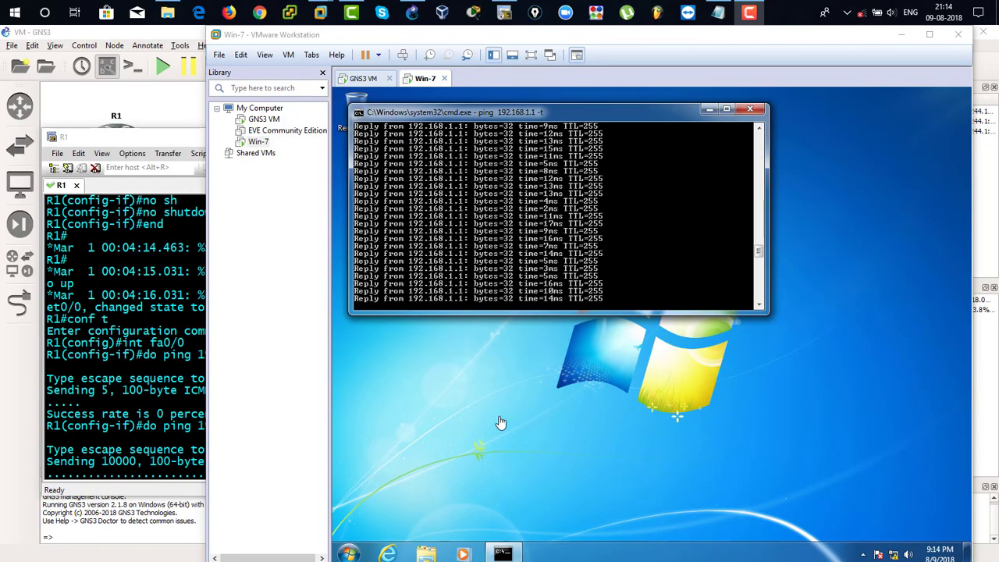
# Return to the Windows 7 virtual machine and open Control Panel's Network and Sharing Center
pyautogui.moveTo(166, 138); pyautogui.dragTo(146, 79)
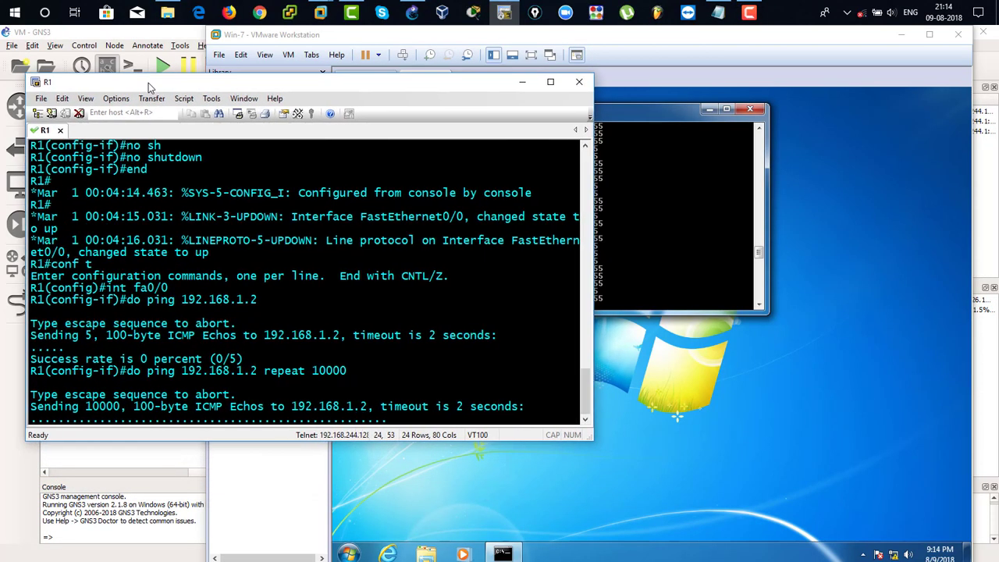
pyautogui.click(654, 438)
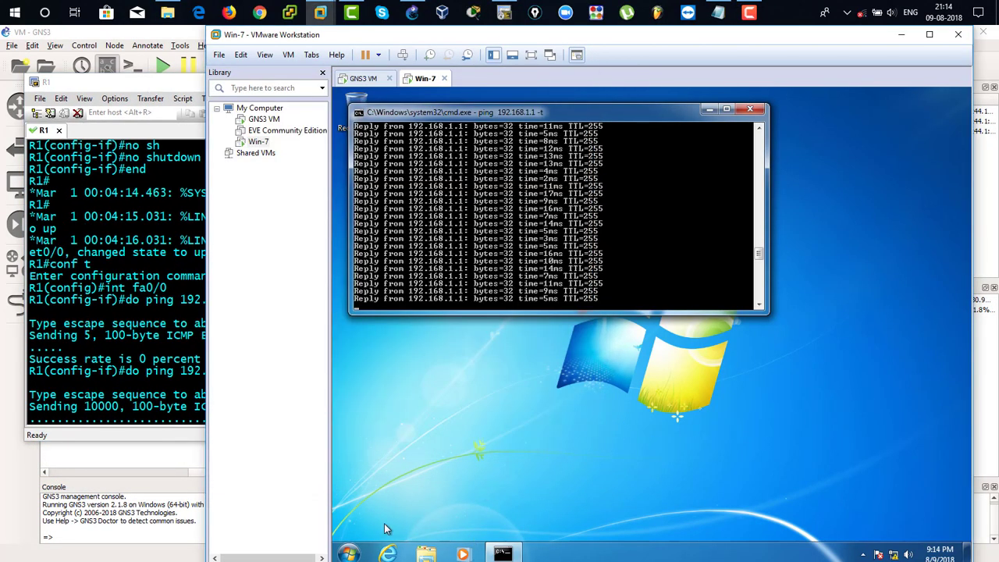
pyautogui.click(351, 554)
pyautogui.click(394, 499)
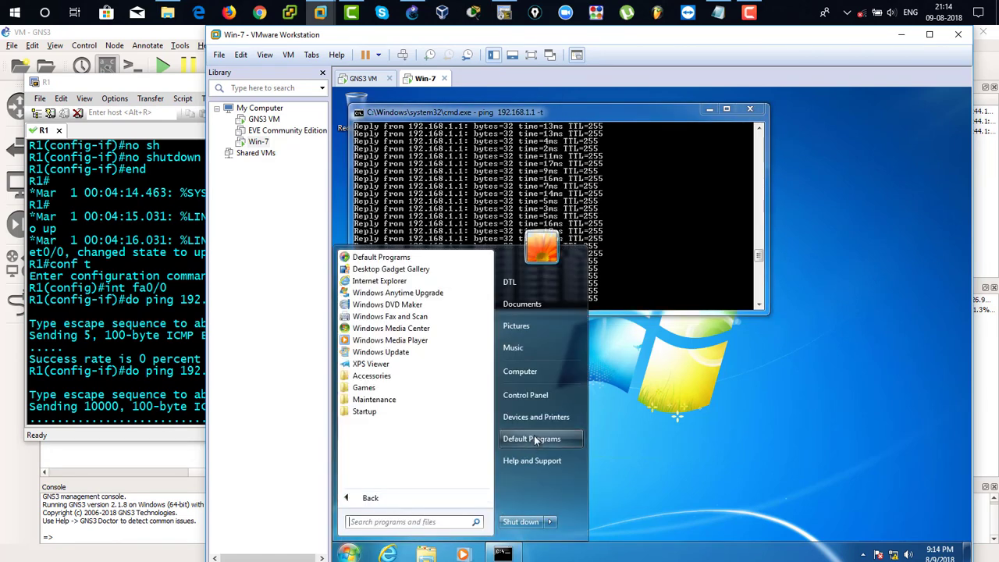
pyautogui.click(539, 395)
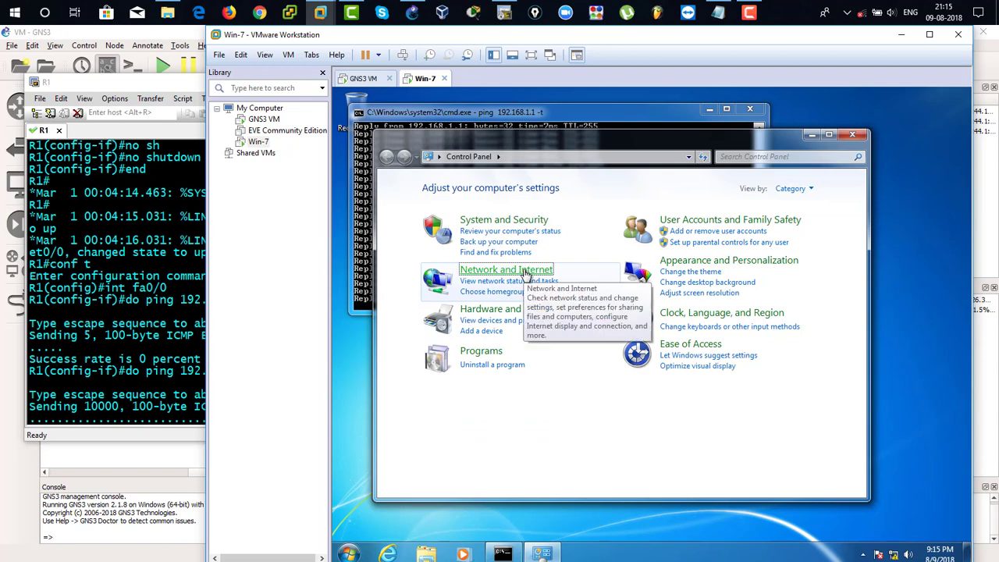
pyautogui.click(524, 270)
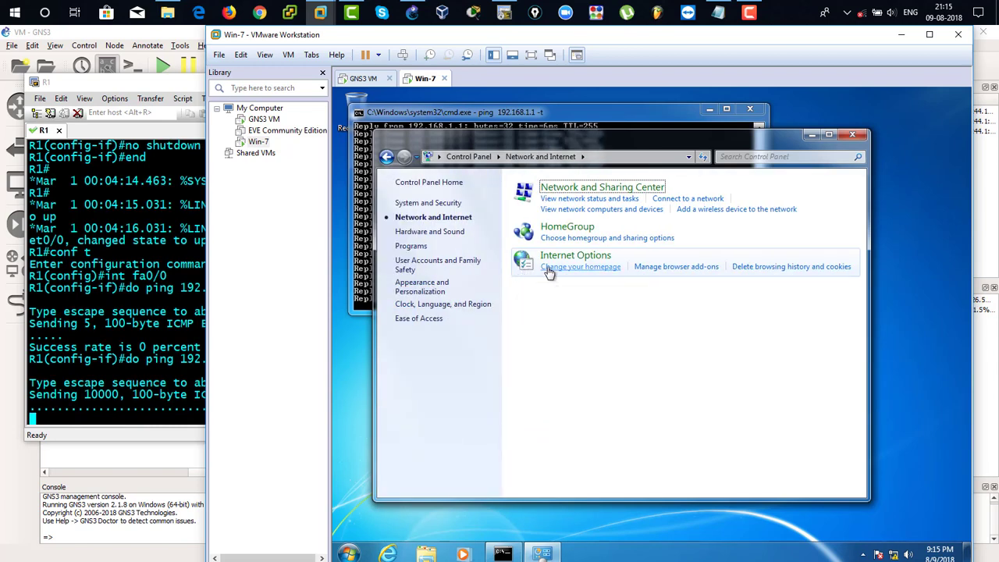
pyautogui.click(634, 188)
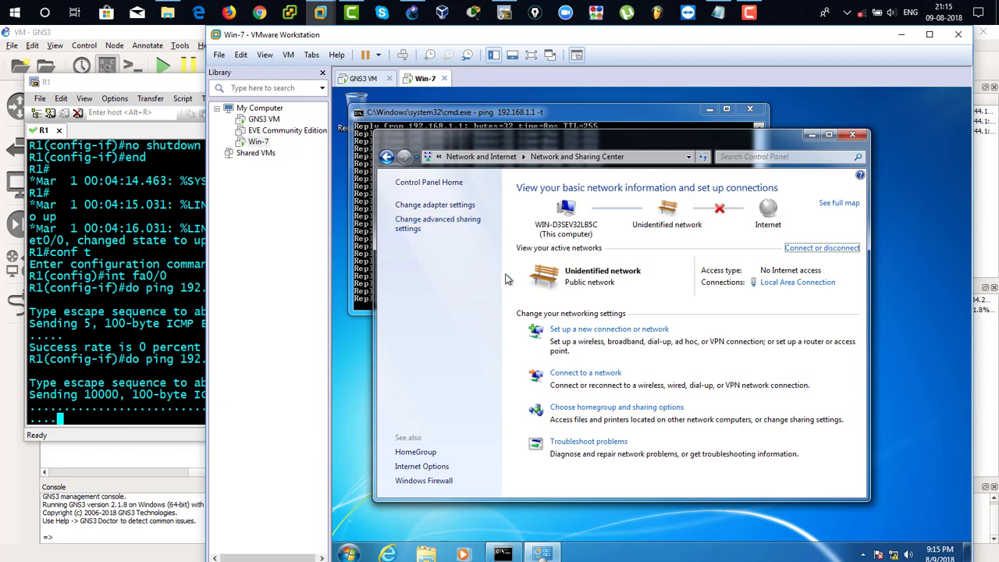
# Open the Windows Firewall page from the Network and Sharing Center
pyautogui.press('Tab')
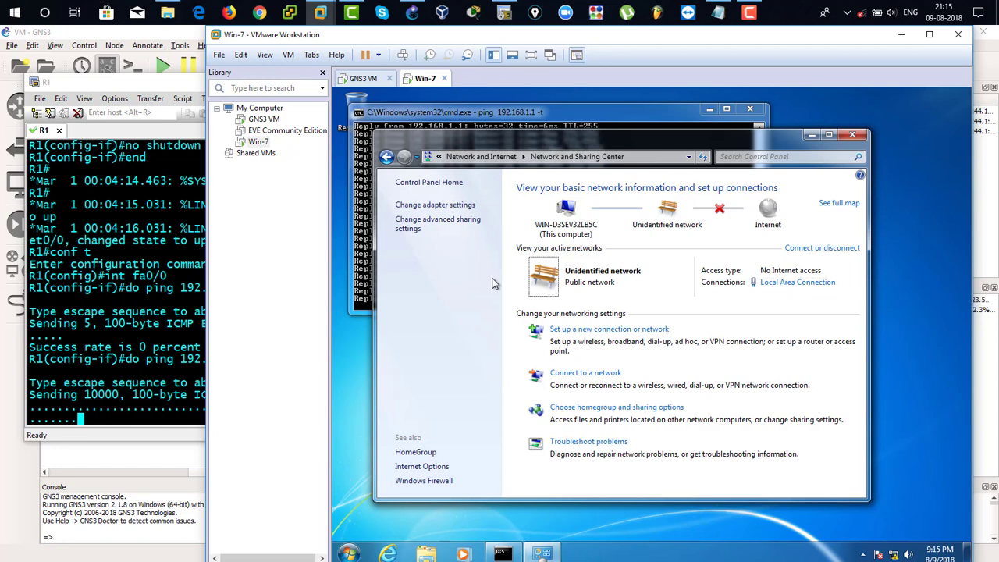
pyautogui.press('Tab')
pyautogui.press('Tab')
pyautogui.press('Tab')
pyautogui.press('Tab')
pyautogui.press('Tab')
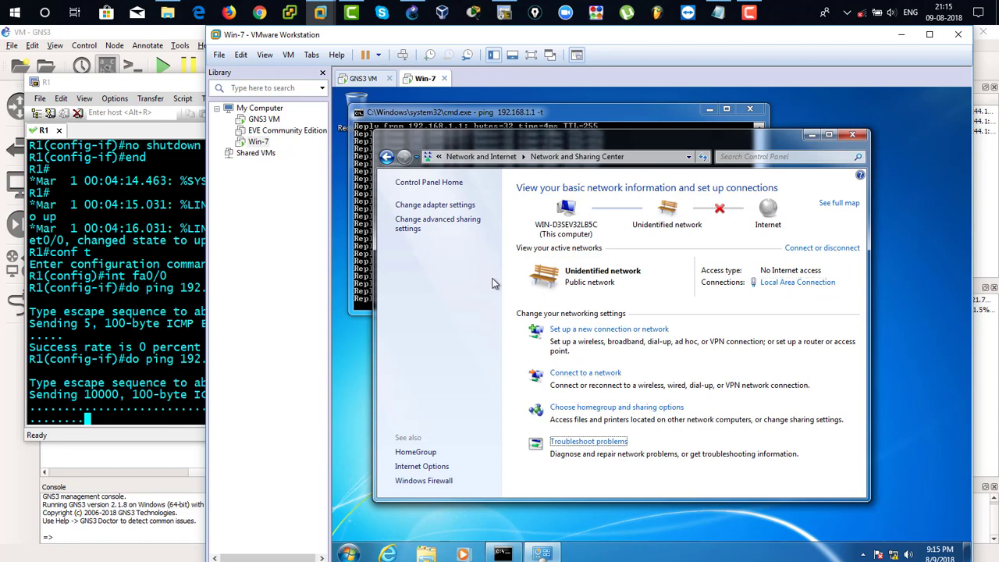
pyautogui.press('Tab')
pyautogui.press('Tab')
pyautogui.press('Tab')
pyautogui.press('Tab')
pyautogui.press('Tab')
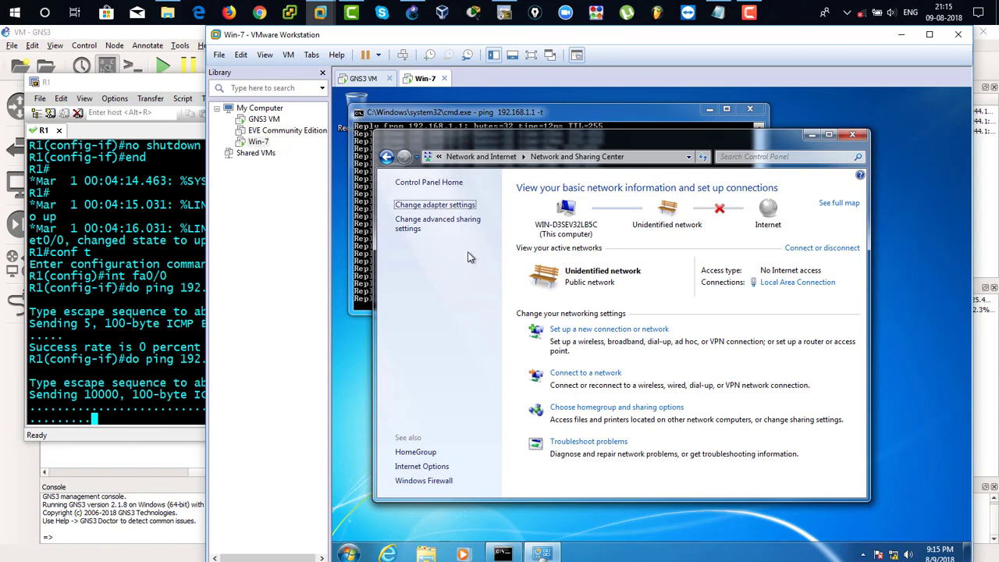
pyautogui.press('Tab')
pyautogui.press('Tab')
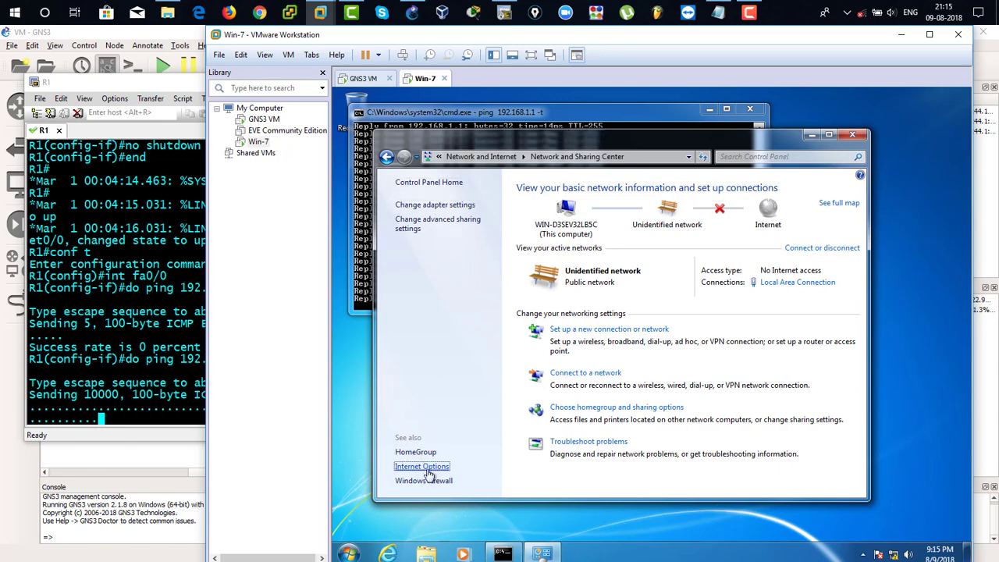
pyautogui.click(442, 481)
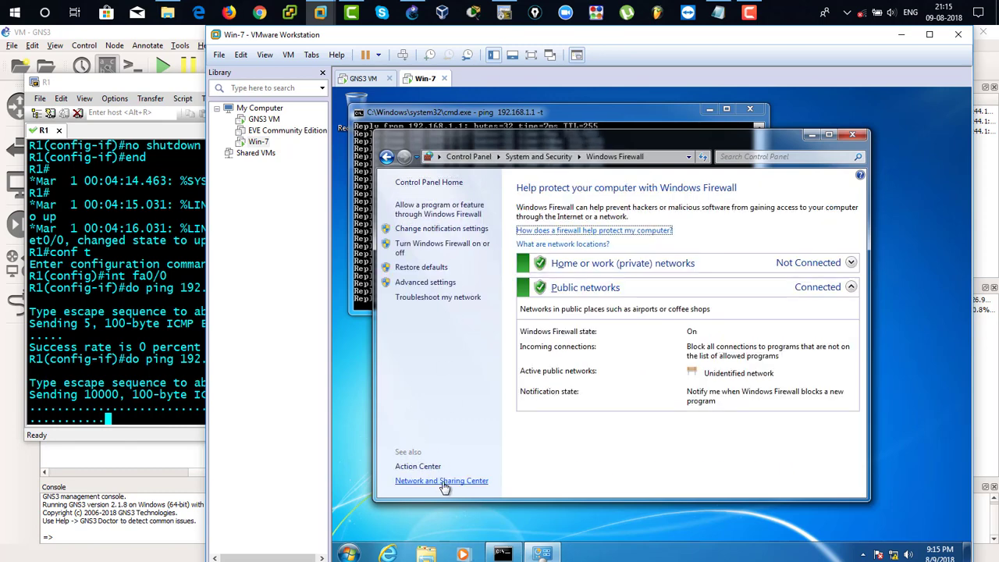
# Open the settings for turning Windows Firewall on or off for each network type
pyautogui.press('Tab')
pyautogui.press('Tab')
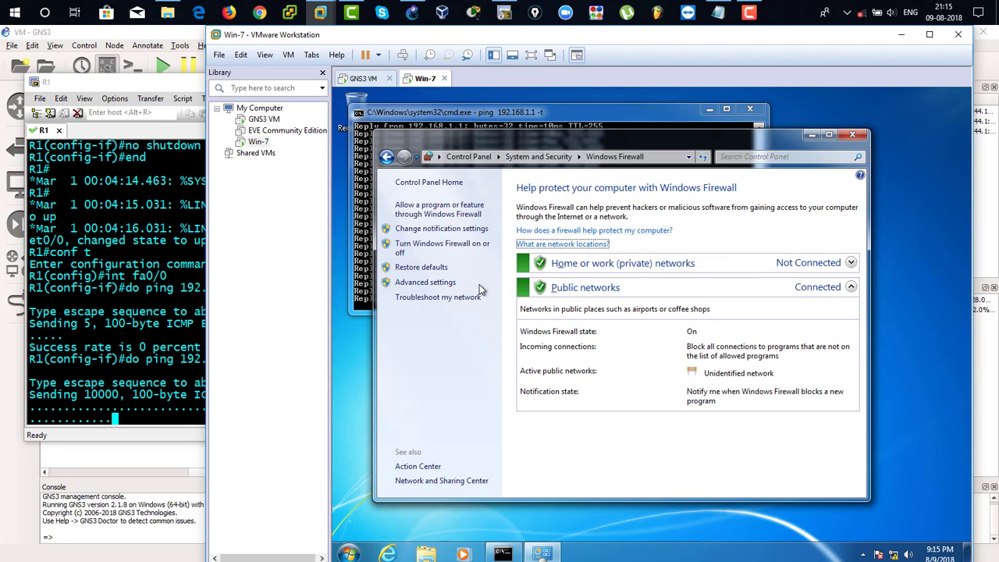
pyautogui.press('Tab')
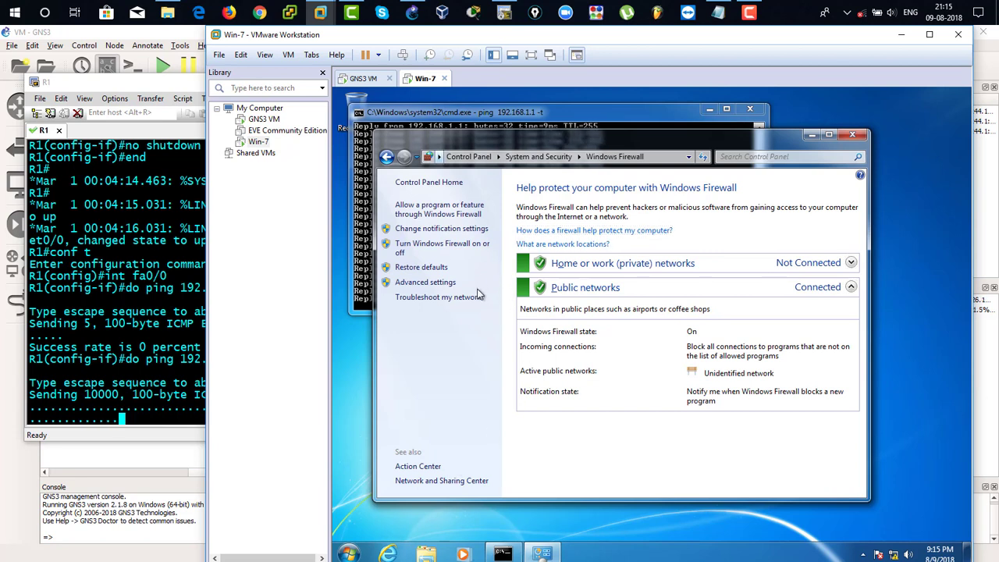
pyautogui.press('Tab')
pyautogui.press('Tab')
pyautogui.press('Tab')
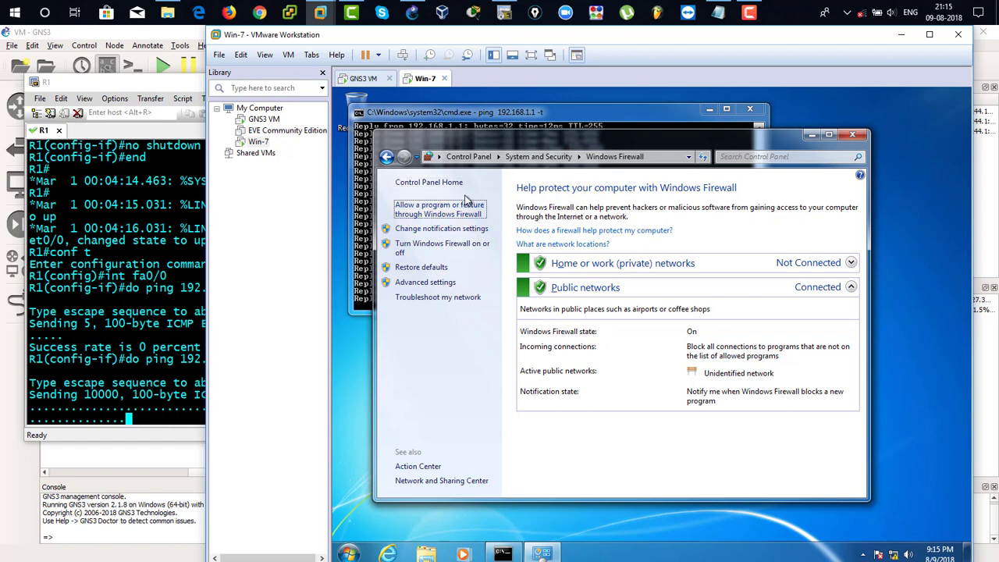
pyautogui.press('Tab')
pyautogui.press('Tab')
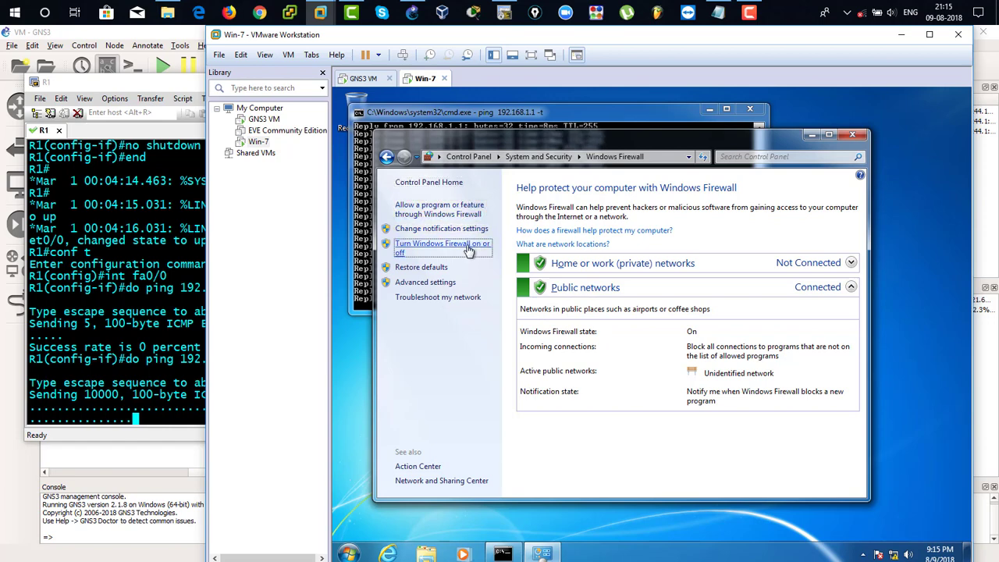
pyautogui.click(465, 250)
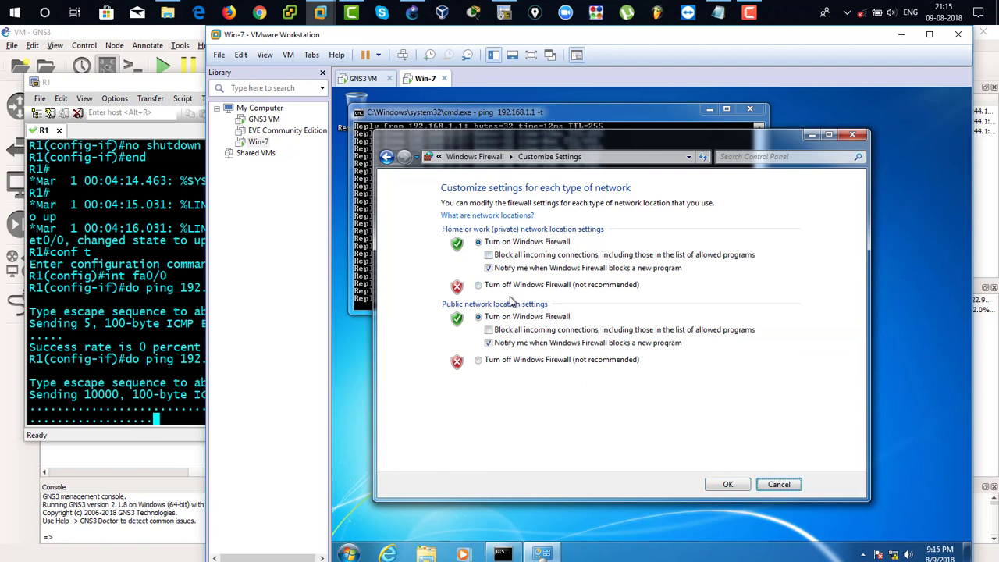
# Select Turn off Windows Firewall for the home or work (private) network location
pyautogui.press('Tab')
pyautogui.press('Tab')
pyautogui.press('Tab')
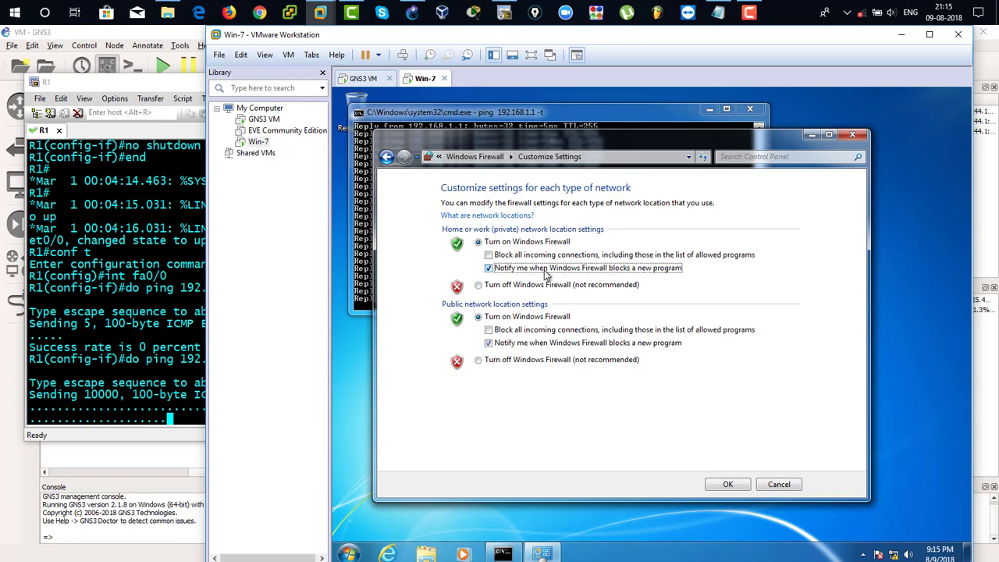
pyautogui.click(550, 287)
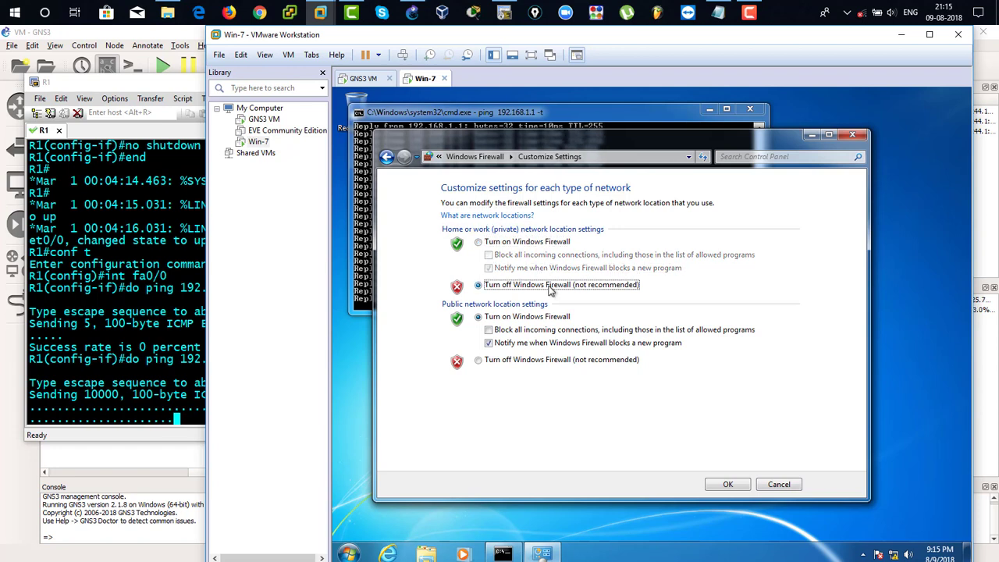
# Turn off Windows Firewall for the public network location, apply the settings, and check the running ping in R1's console
pyautogui.press('Tab')
pyautogui.press('Tab')
pyautogui.press('Tab')
pyautogui.press('Tab')
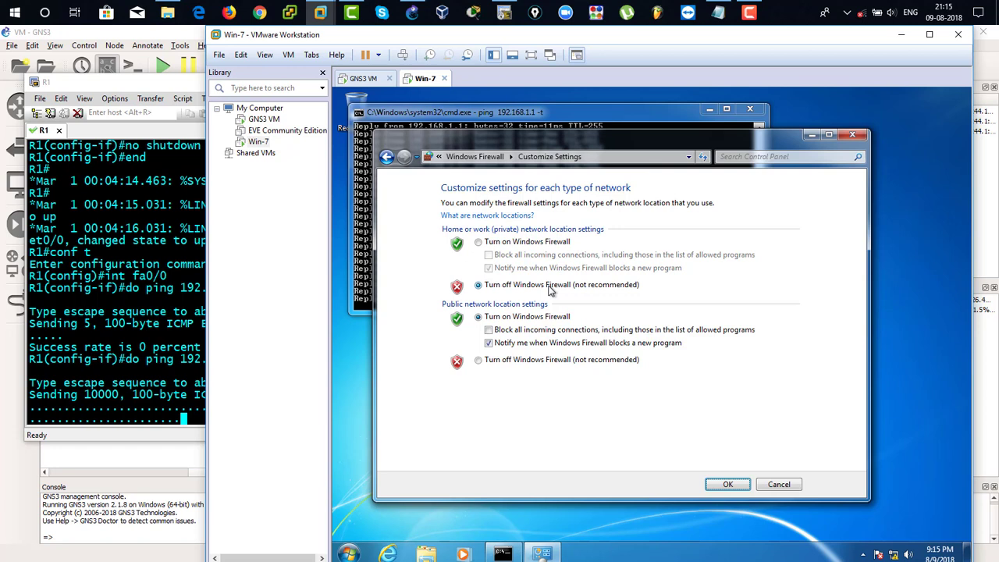
pyautogui.press('Tab')
pyautogui.press('Tab')
pyautogui.press('Tab')
pyautogui.press('Tab')
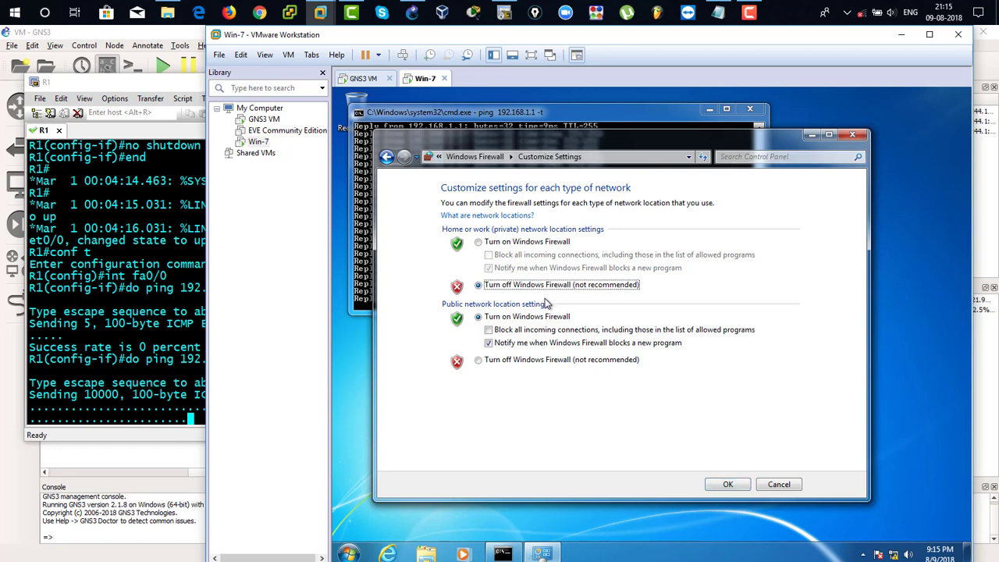
pyautogui.press('Tab')
pyautogui.press('Tab')
pyautogui.press('Tab')
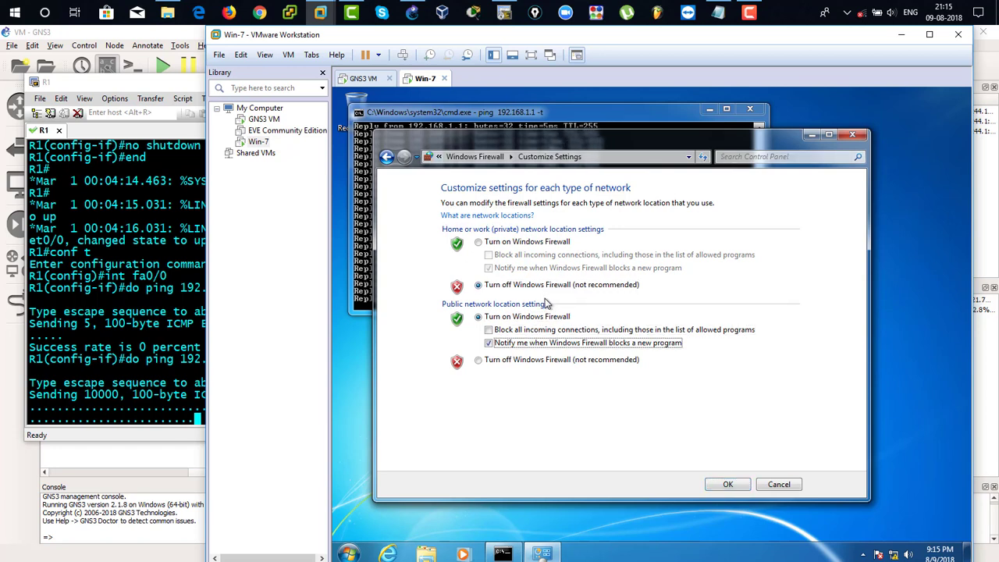
pyautogui.press('Down')
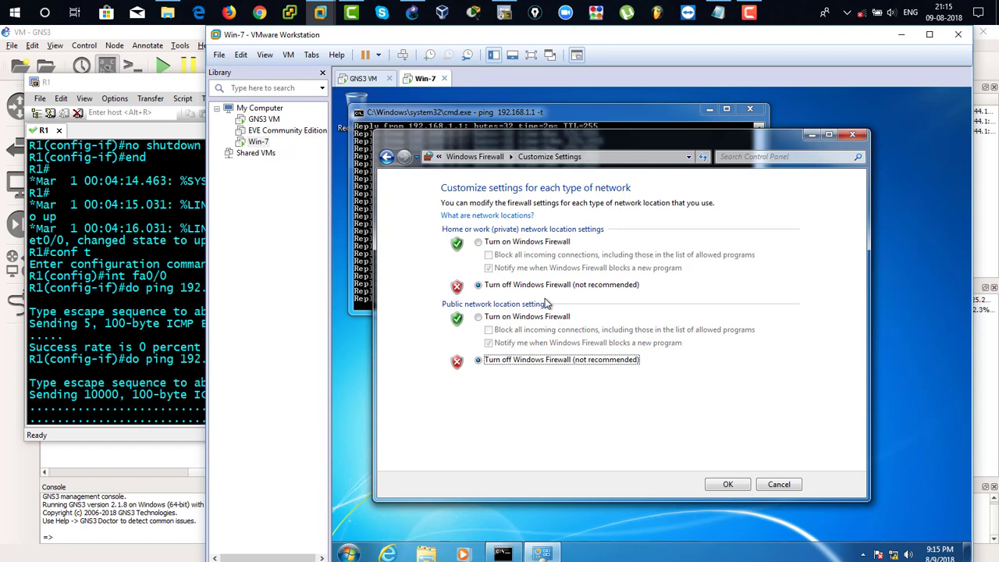
pyautogui.click(736, 481)
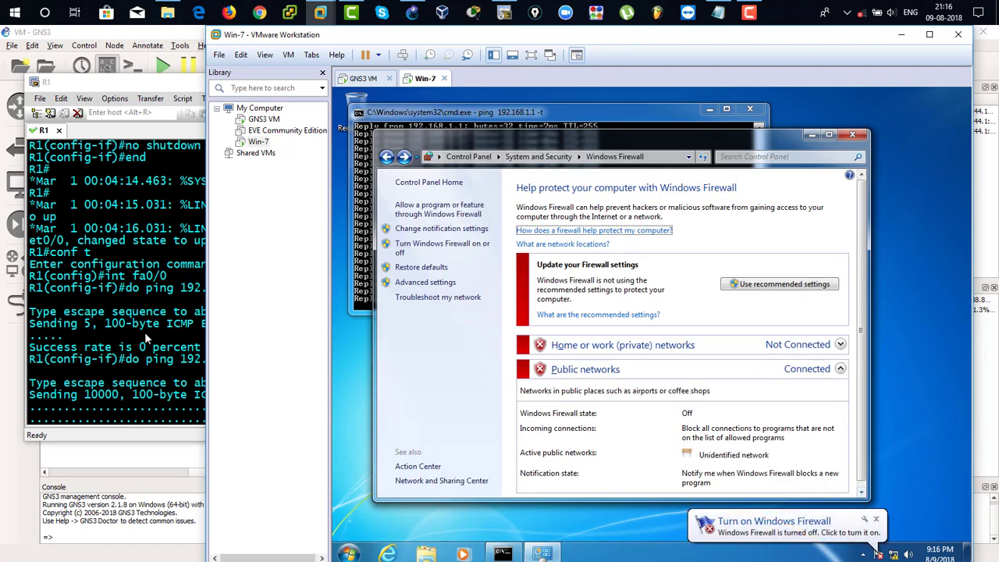
pyautogui.click(145, 331)
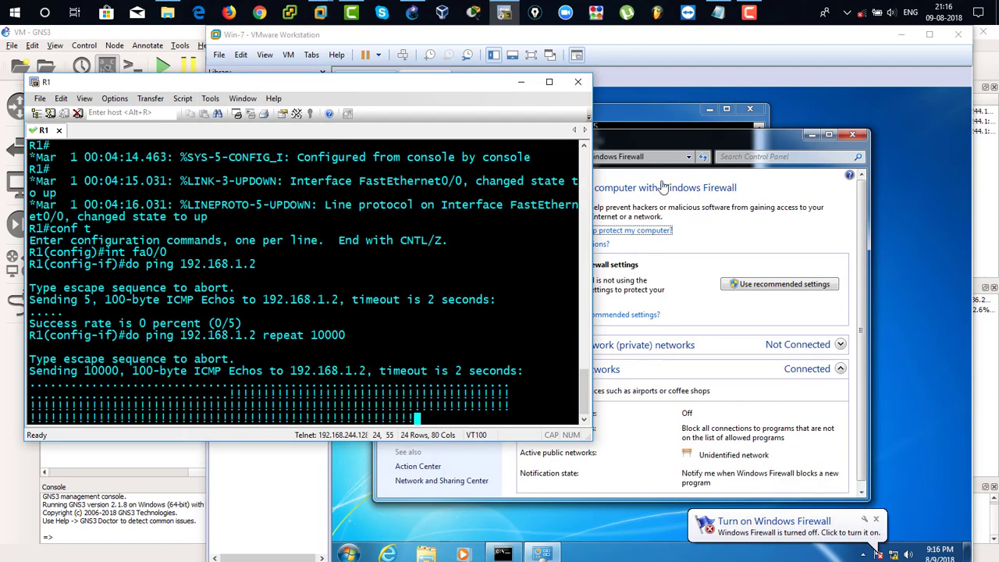
# Return to the Windows 7 virtual machine and reopen the settings for turning Windows Firewall on or off
pyautogui.click(664, 150)
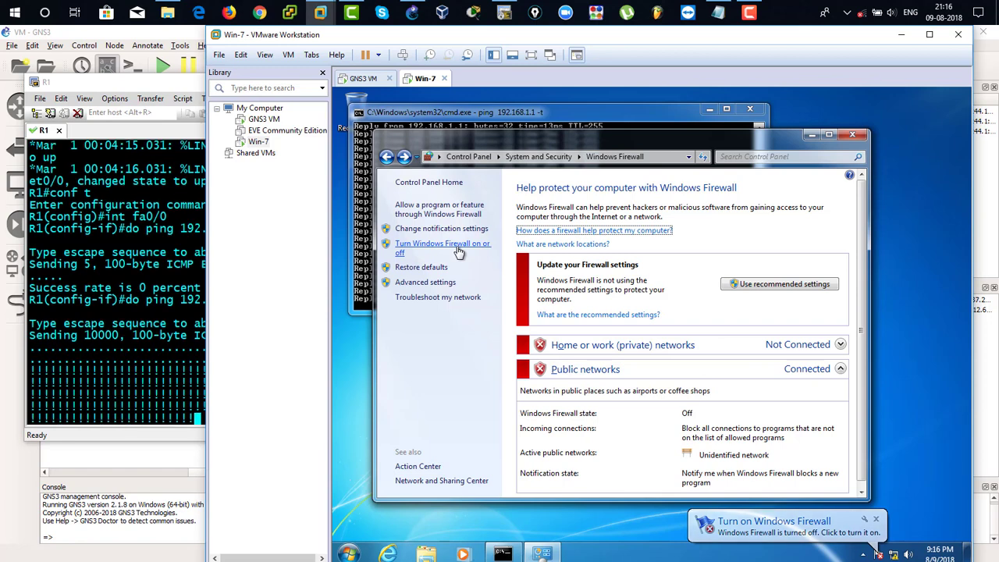
pyautogui.press('Tab')
pyautogui.press('Tab')
pyautogui.press('Tab')
pyautogui.press('Tab')
pyautogui.press('Tab')
pyautogui.press('Tab')
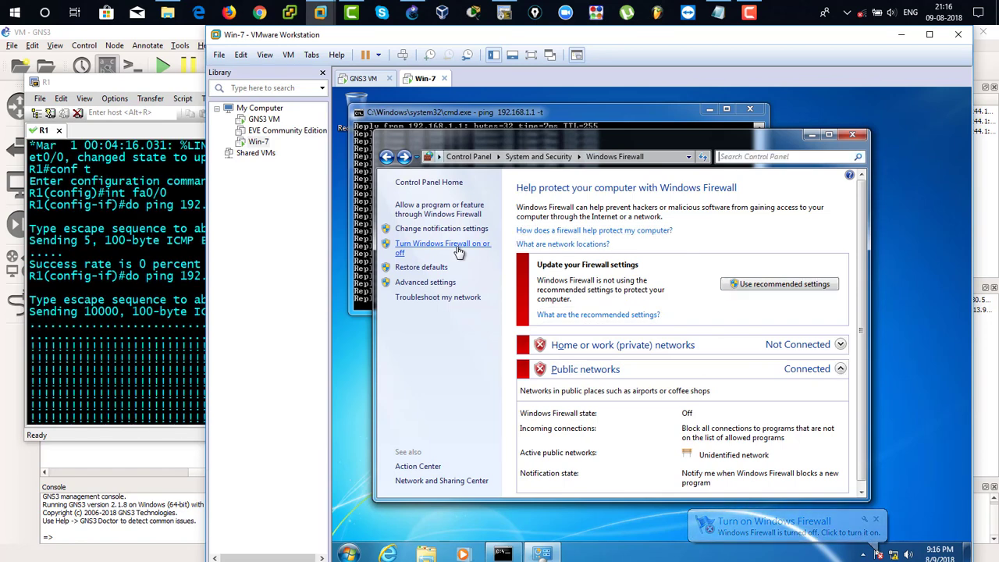
pyautogui.press('Tab')
pyautogui.press('Tab')
pyautogui.press('Tab')
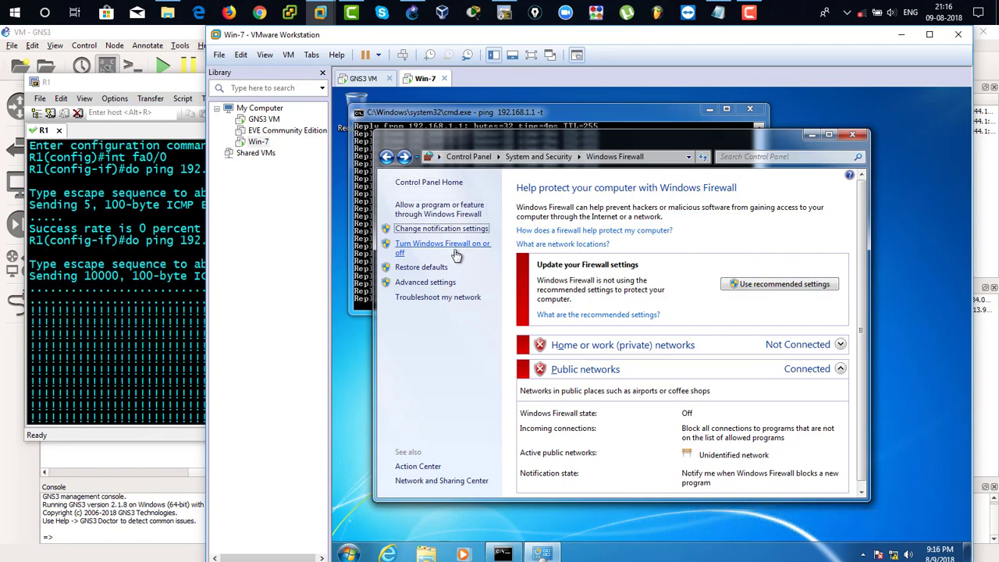
pyautogui.press('Tab')
pyautogui.click(456, 256)
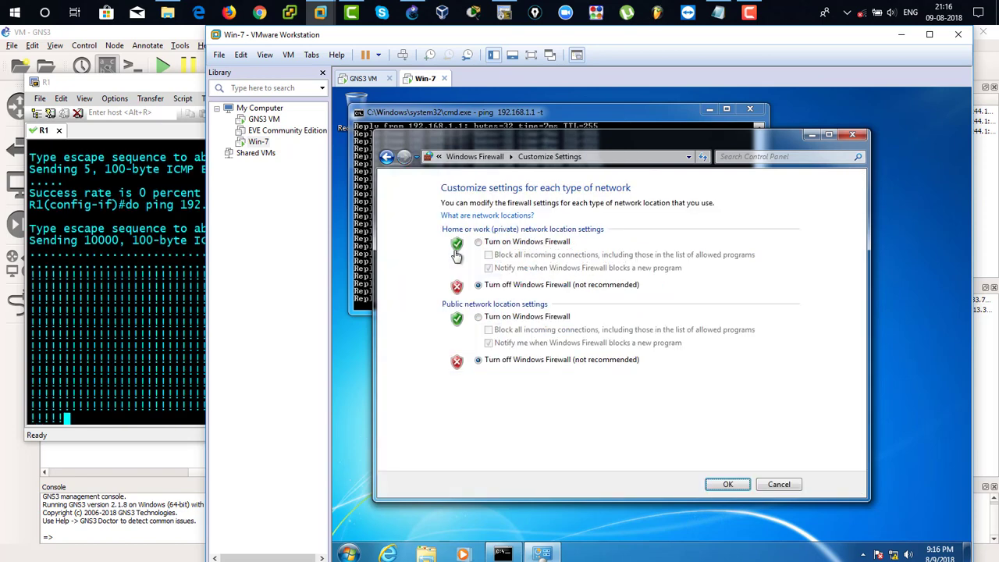
# Select Turn on Windows Firewall for the home or work (private) network location
pyautogui.press('Tab')
pyautogui.press('Tab')
pyautogui.press('Tab')
pyautogui.press('Tab')
pyautogui.press('Tab')
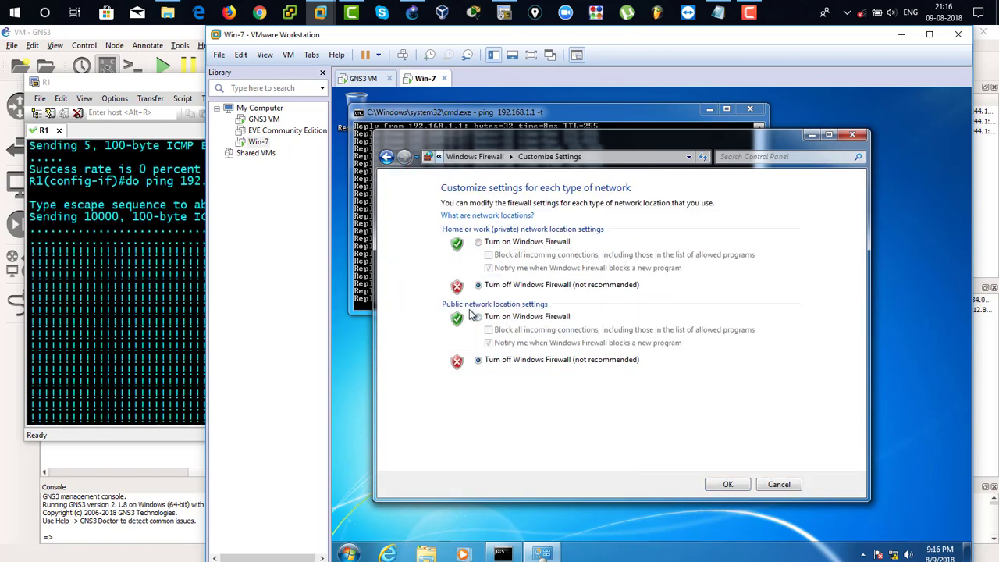
pyautogui.press('Tab')
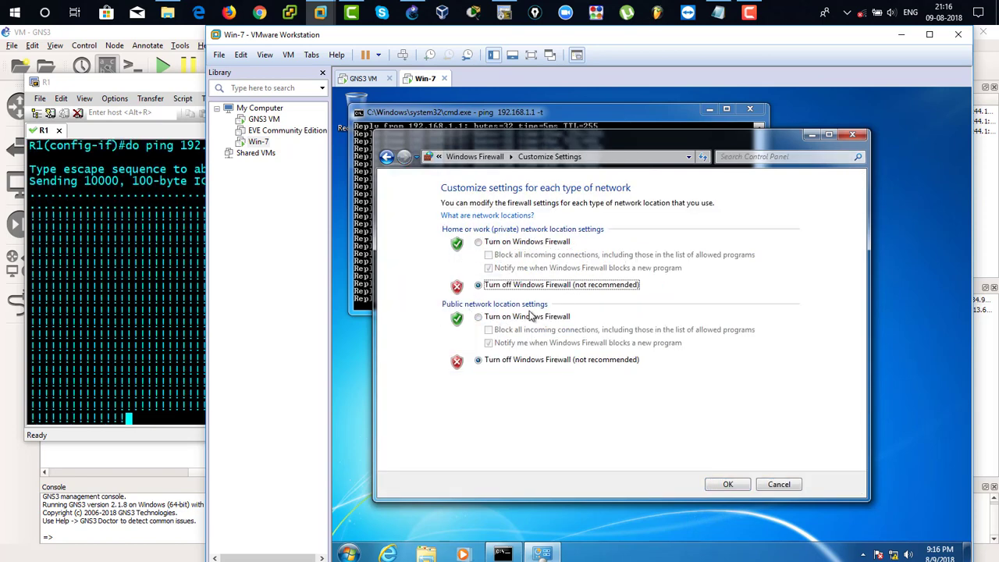
pyautogui.press('Up')
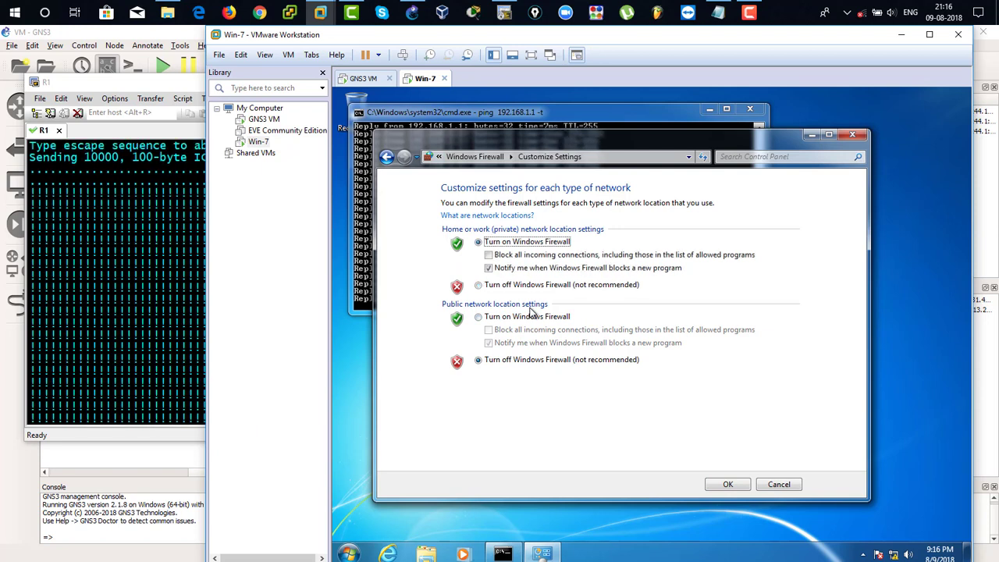
# Turn on Windows Firewall for the public network location and apply the settings
pyautogui.press('Tab')
pyautogui.press('Tab')
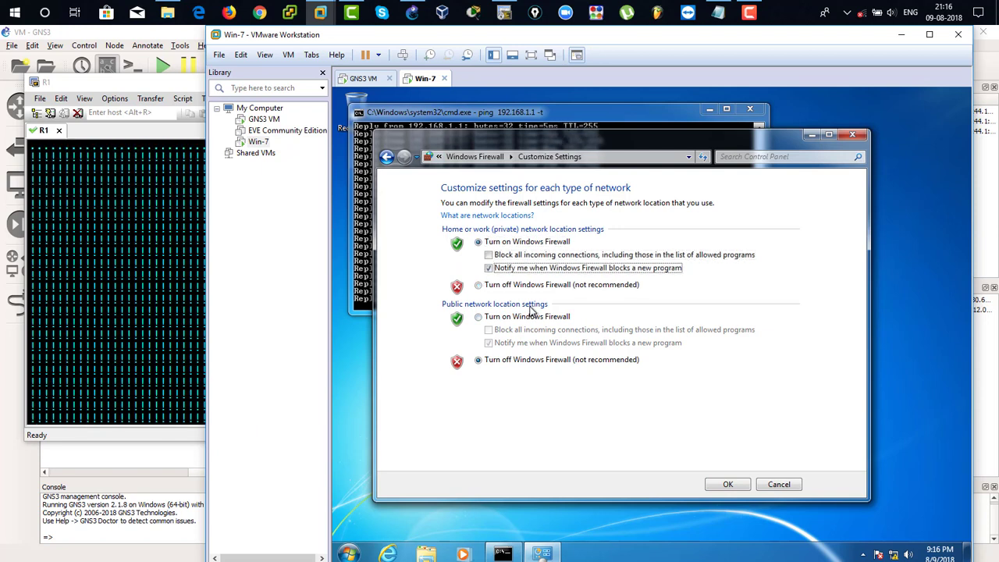
pyautogui.press('Tab')
pyautogui.press('Up')
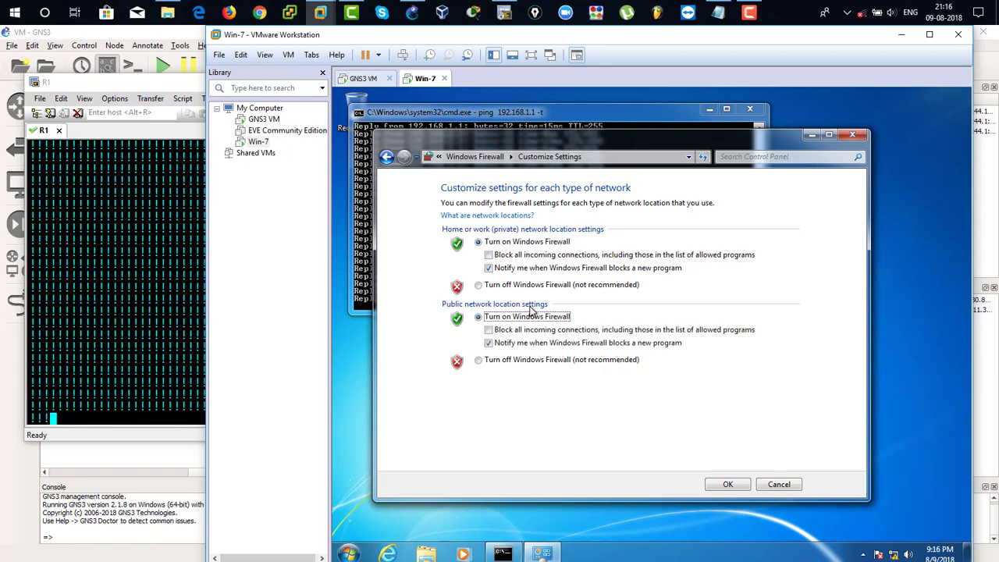
pyautogui.press('Tab')
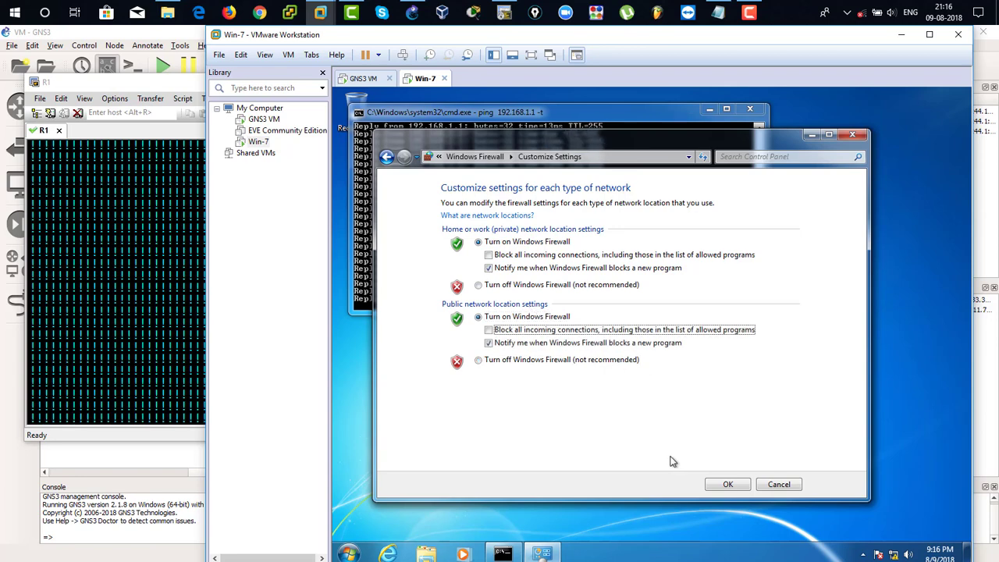
pyautogui.press('Tab')
pyautogui.click(726, 484)
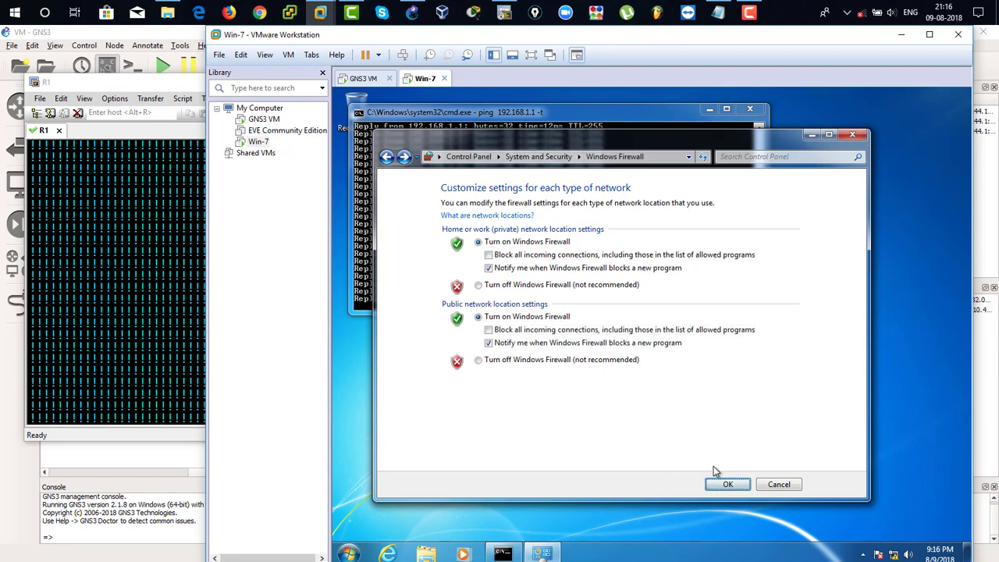
# Disconnect and close R1's console session, and close the Windows Firewall window in the virtual machine
pyautogui.click(98, 283)
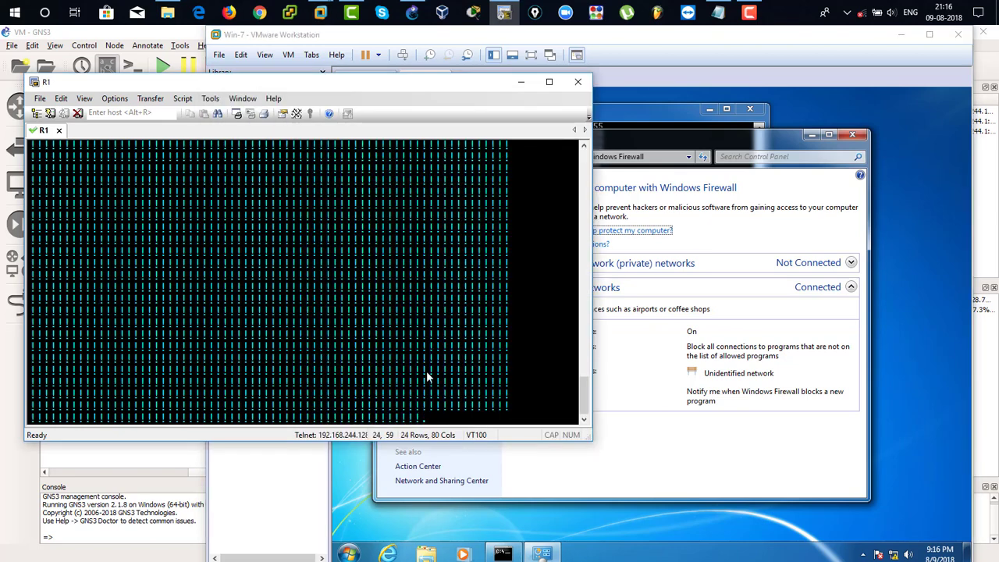
pyautogui.click(576, 83)
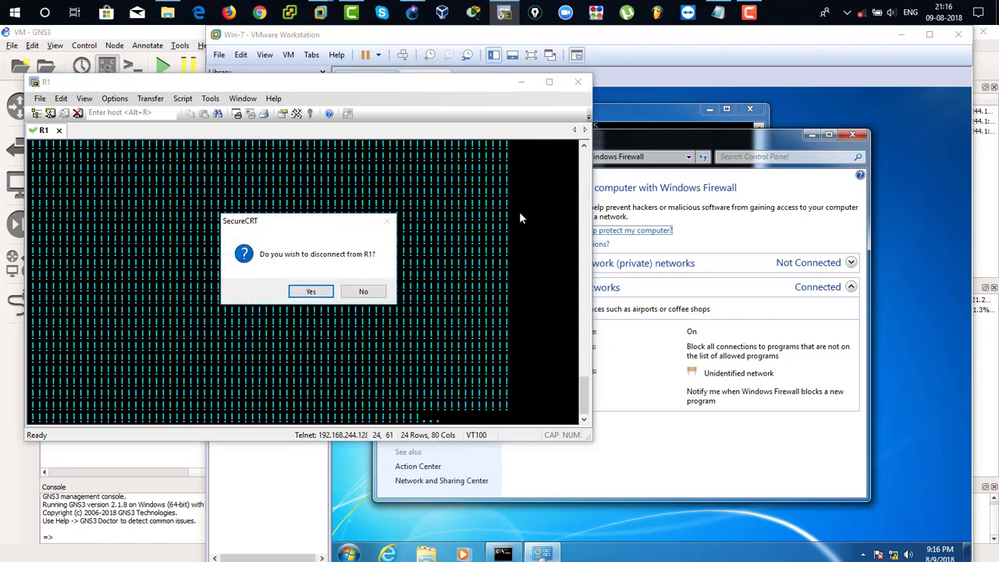
pyautogui.click(312, 291)
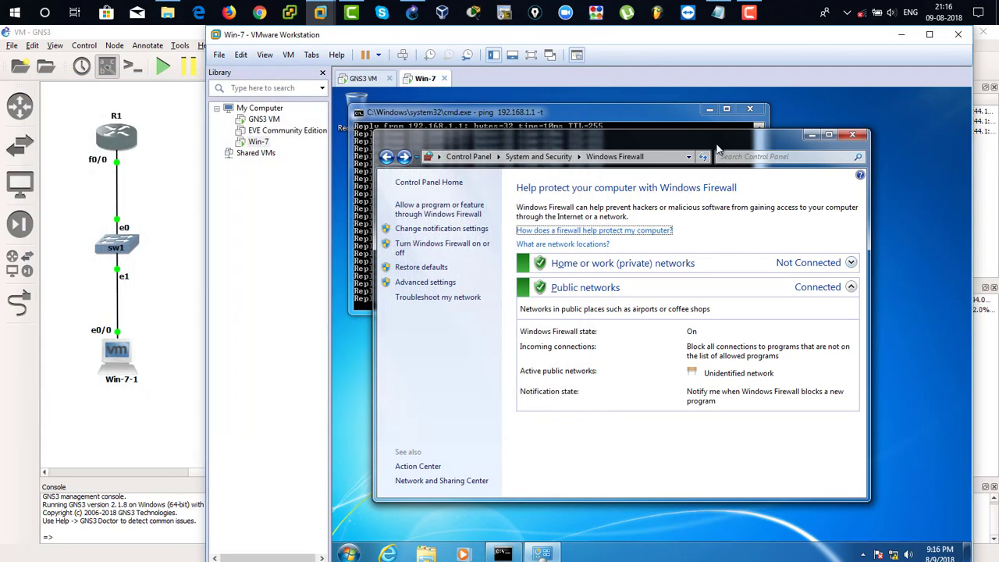
pyautogui.click(853, 135)
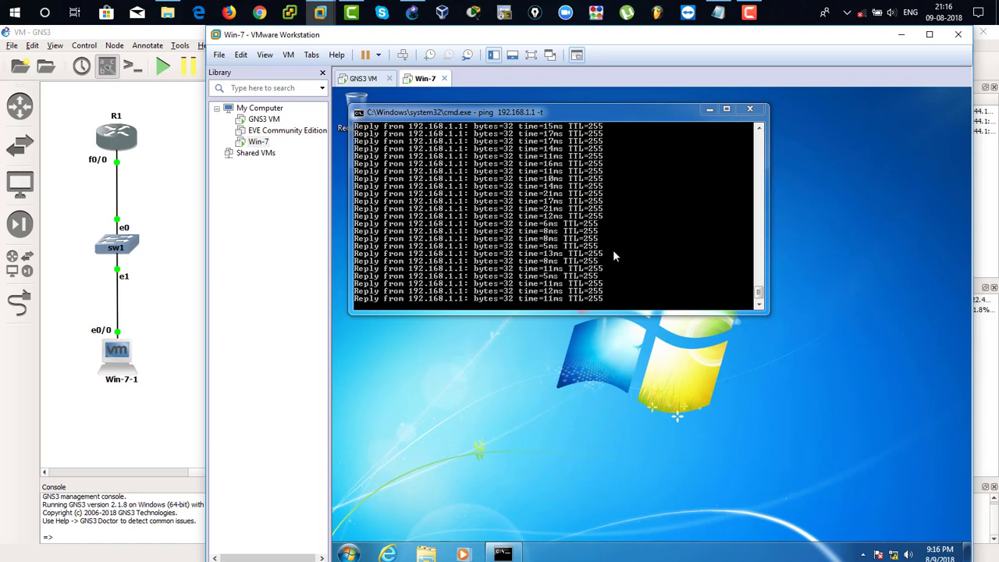